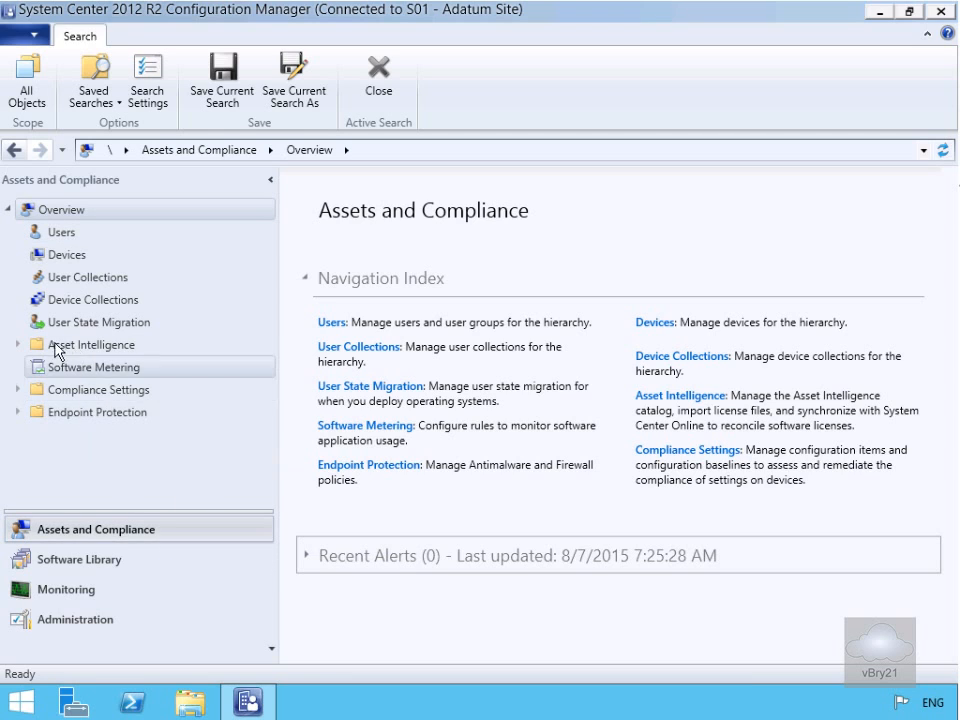
Enable the SMS_InstalledSoftware, SMS_AutoStartSoftware, SMS_BrowserHelperObject and SMS_SoftwareTag reporting classes in Asset Intelligence's inventory classes
{"action": "left_click", "coordinate": [19, 345]}
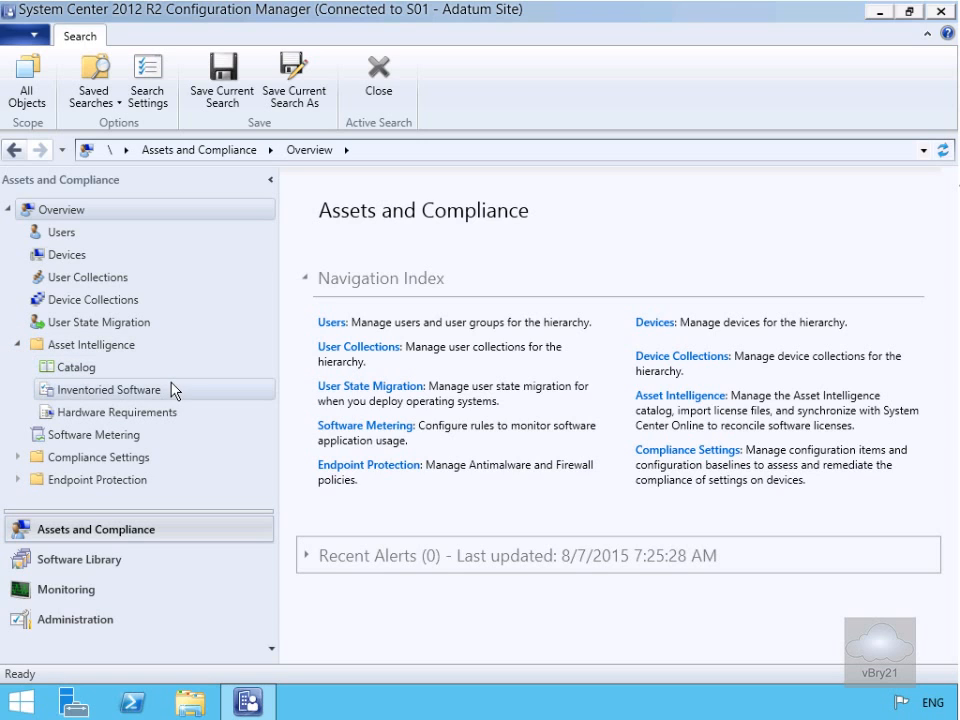
{"action": "right_click", "coordinate": [86, 354]}
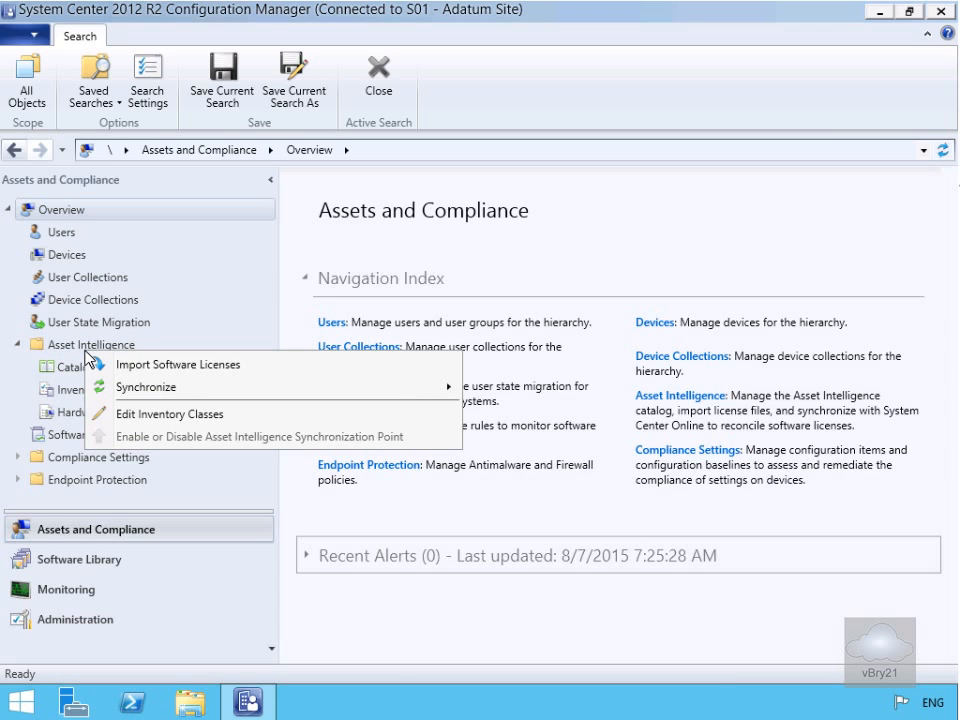
{"action": "left_click", "coordinate": [146, 414]}
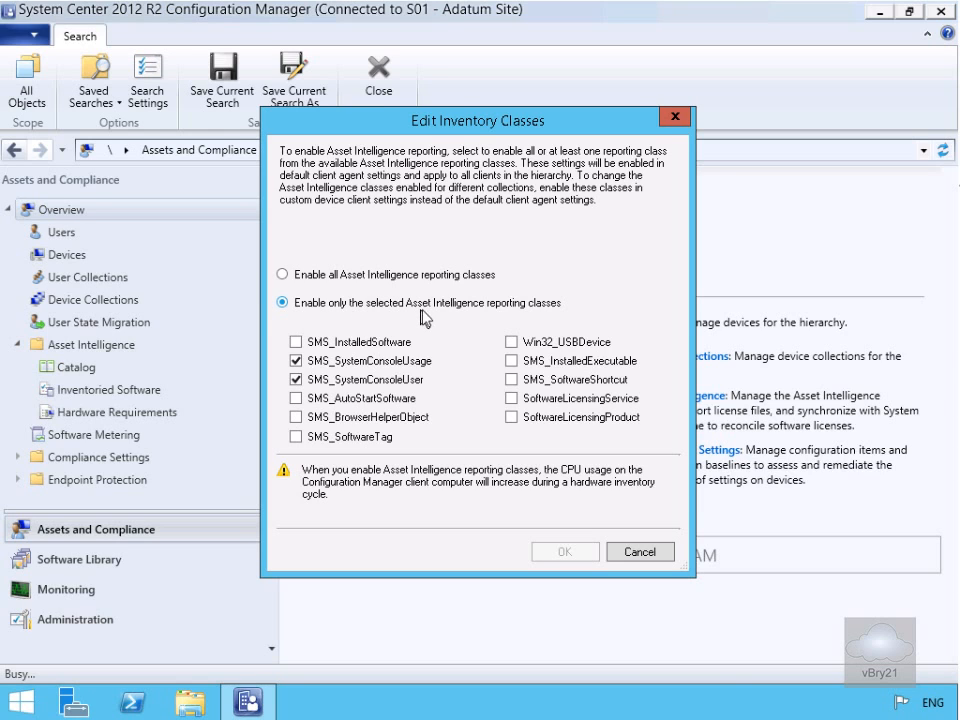
{"action": "left_click", "coordinate": [387, 345]}
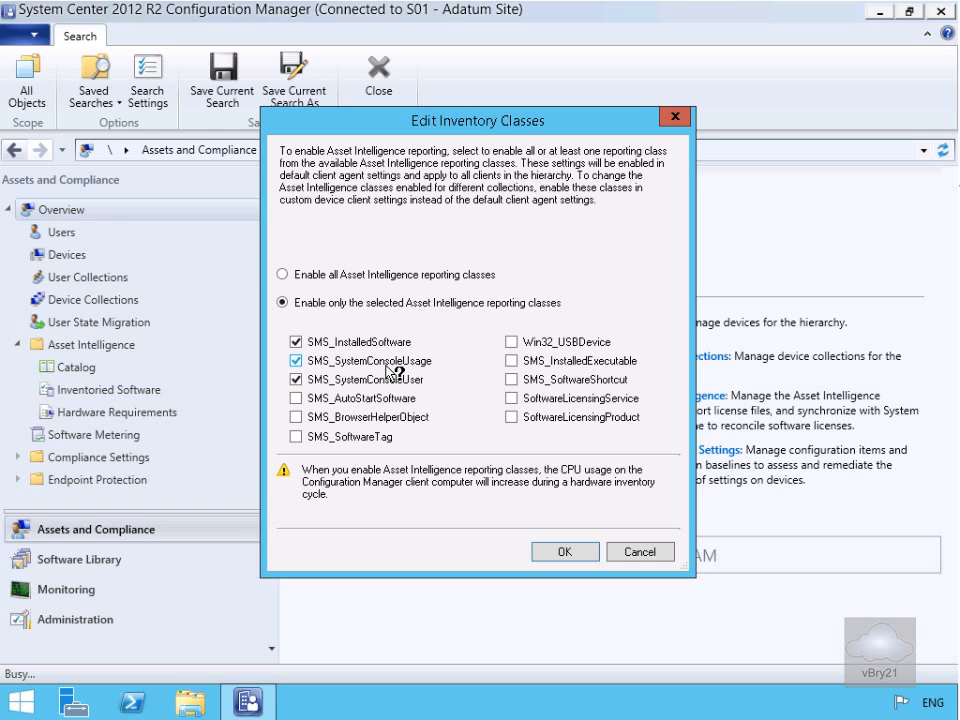
{"action": "left_click", "coordinate": [346, 398]}
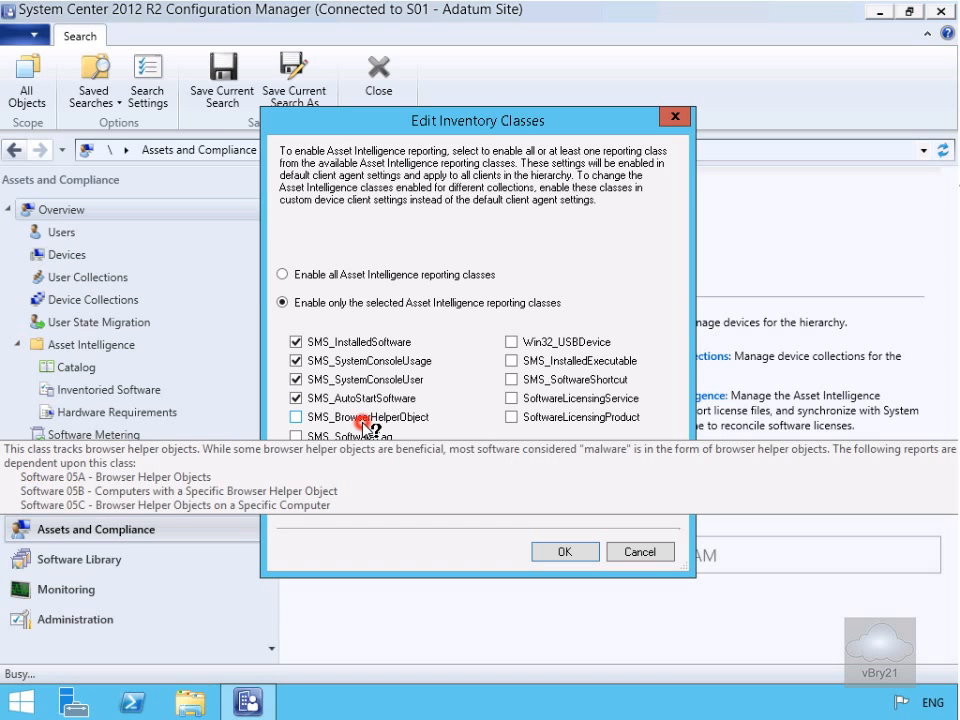
{"action": "left_click", "coordinate": [367, 422]}
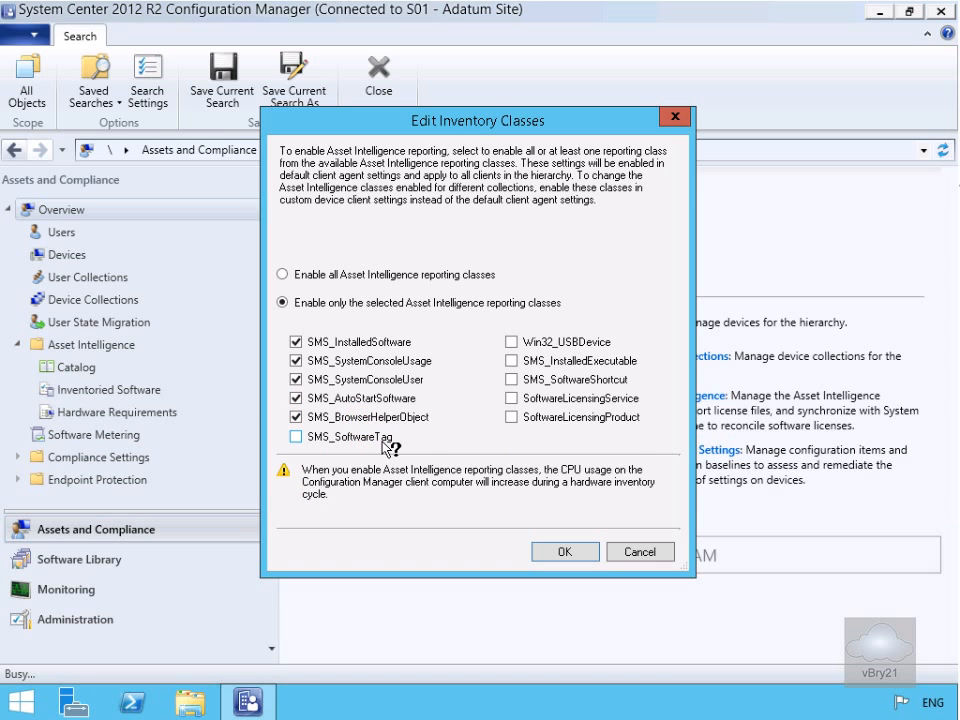
{"action": "mouse_move", "coordinate": [384, 443]}
{"action": "left_click", "coordinate": [381, 441]}
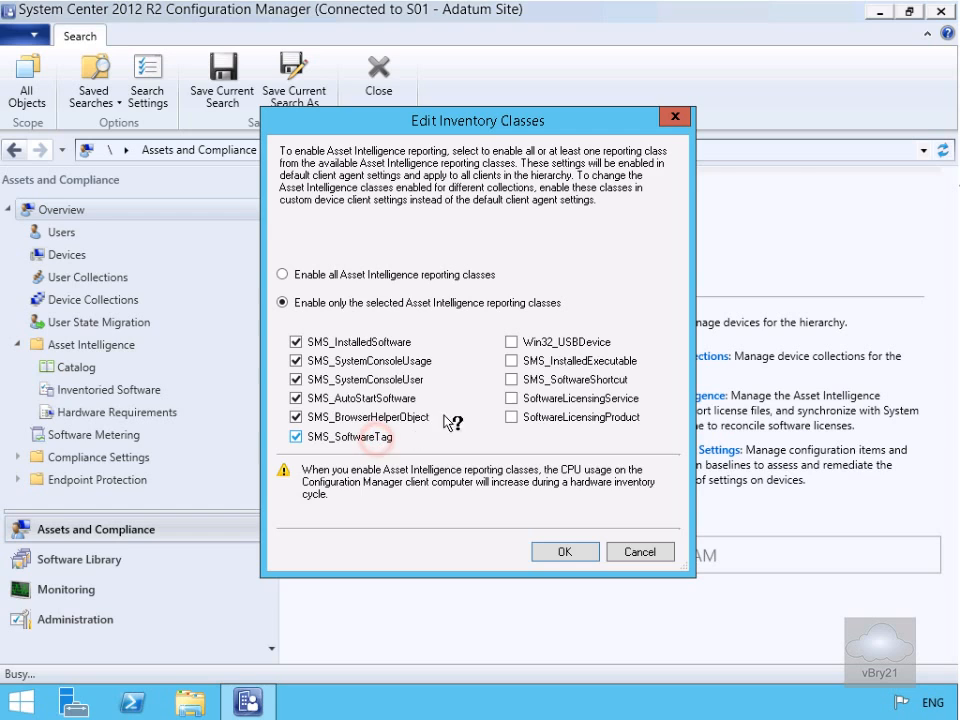
Enable the Win32_USBDevice, SoftwareLicensingService and SoftwareLicensingProduct reporting classes as well, and apply the selected inventory classes
{"action": "left_click", "coordinate": [545, 342]}
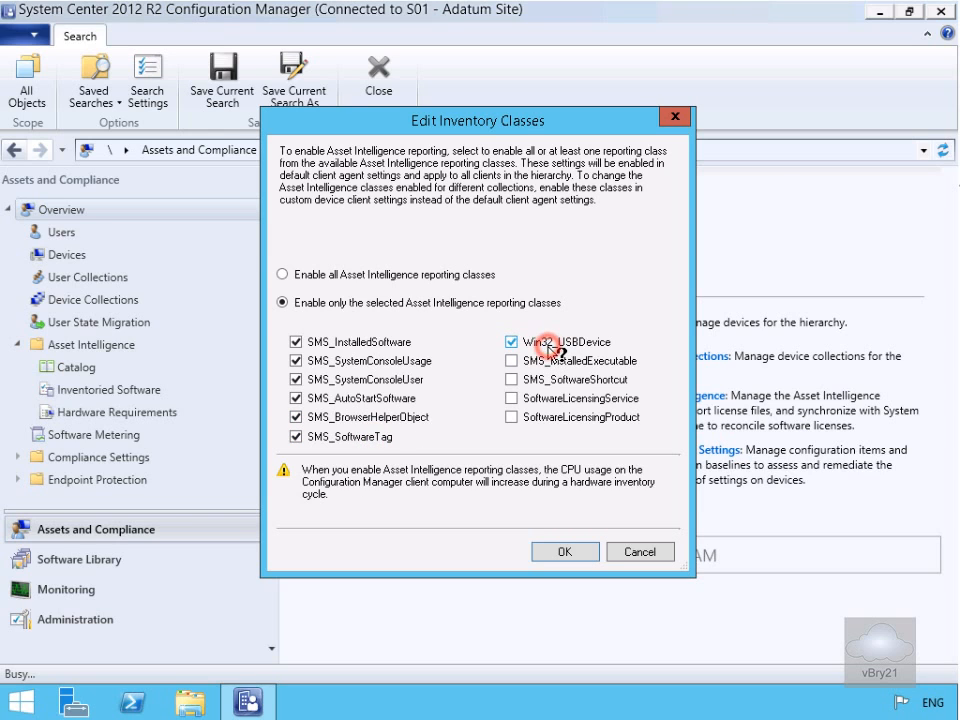
{"action": "left_click", "coordinate": [568, 402]}
{"action": "left_click", "coordinate": [580, 420]}
{"action": "left_click", "coordinate": [591, 556]}
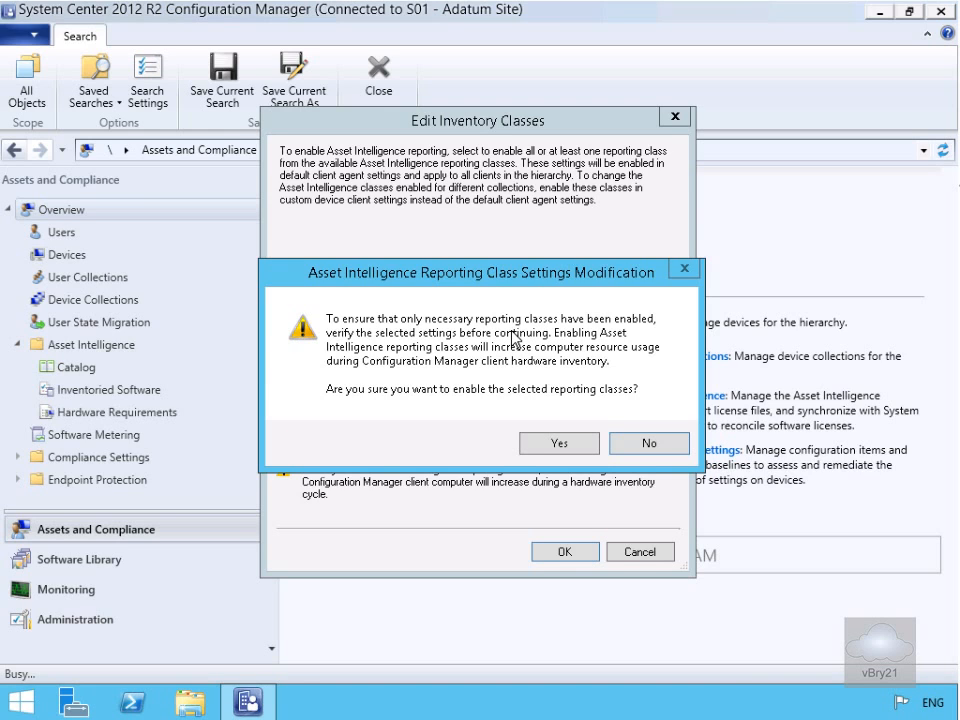
{"action": "left_click", "coordinate": [555, 446]}
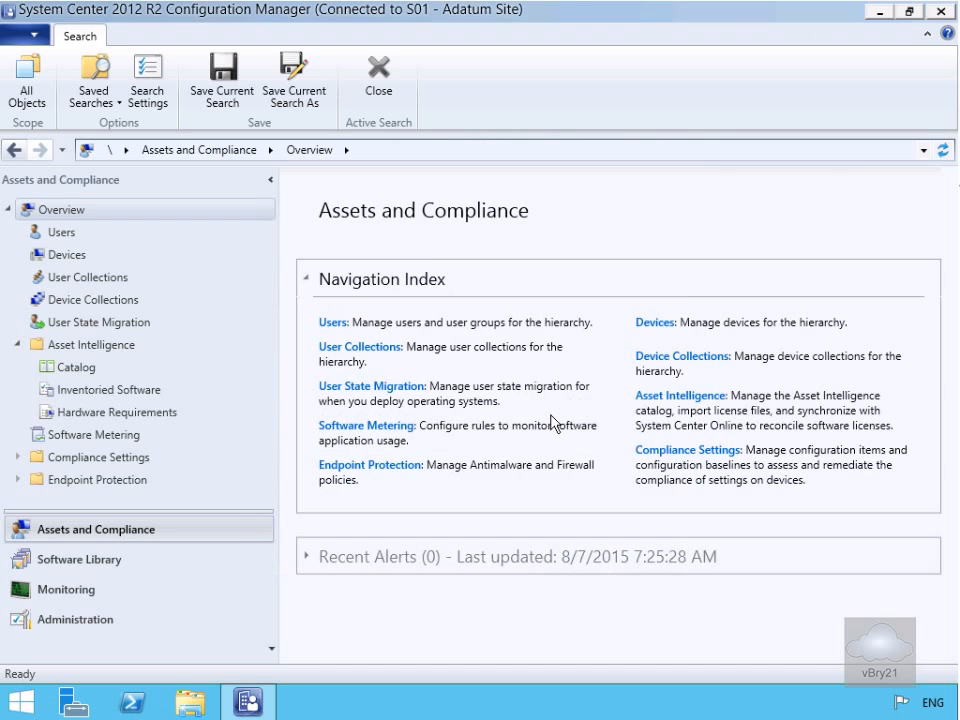
Start importing software licenses for Asset Intelligence and choose General License Statement (.csv file) as the license information
{"action": "left_click", "coordinate": [680, 395]}
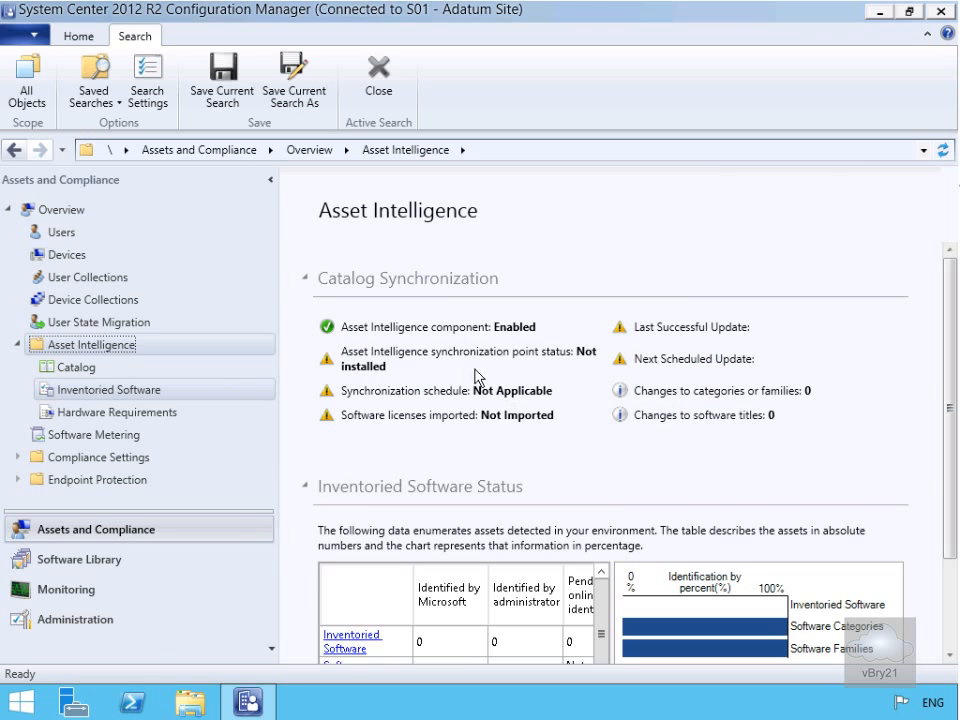
{"action": "right_click", "coordinate": [111, 350]}
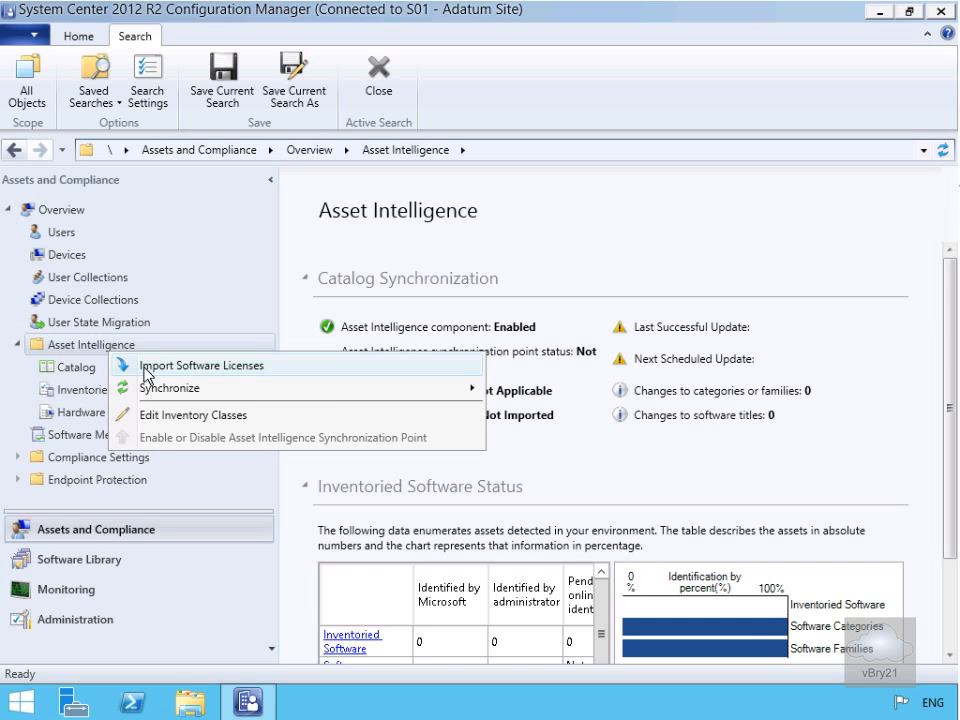
{"action": "left_click", "coordinate": [145, 370]}
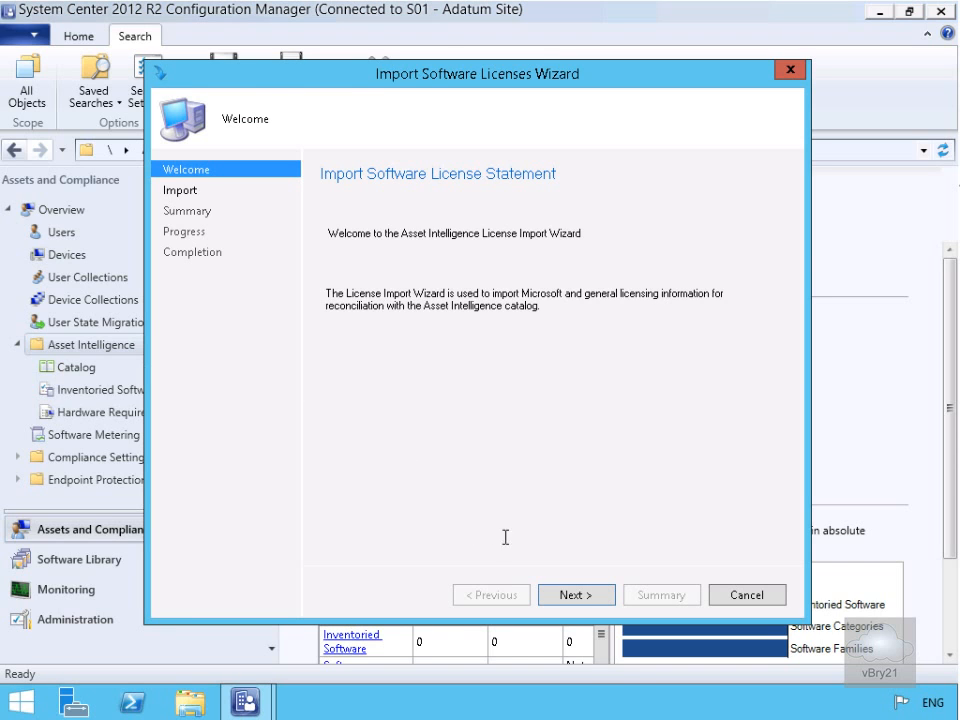
{"action": "left_click", "coordinate": [574, 596]}
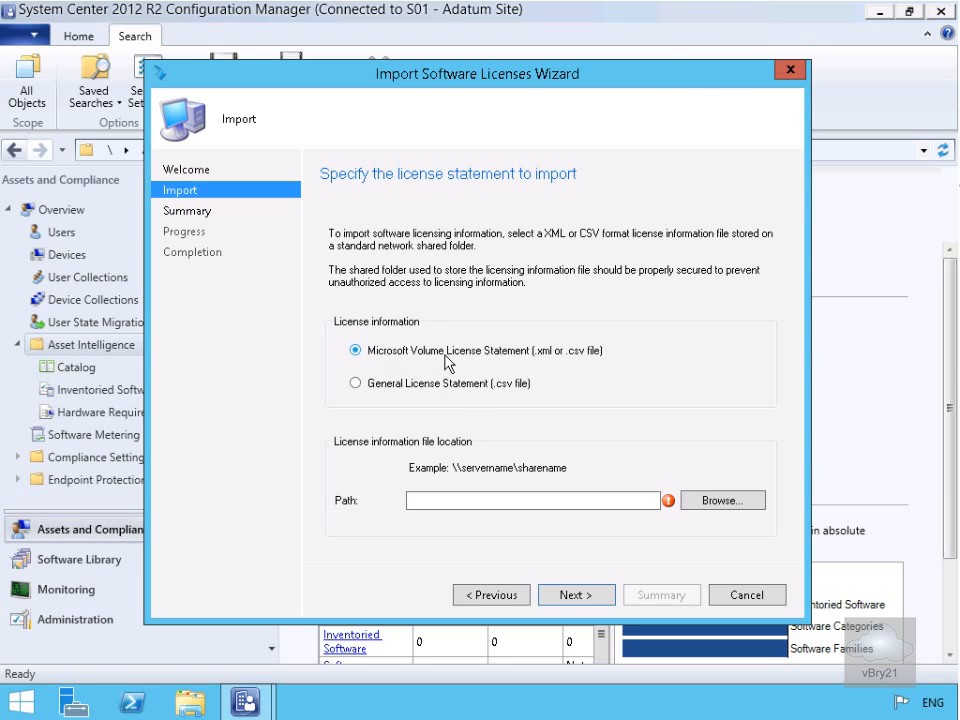
{"action": "left_click", "coordinate": [450, 384]}
Try to choose LicenseData.csv from the Licenses folder on the local Allfiles (E:) drive as the license file
{"action": "left_click", "coordinate": [699, 503]}
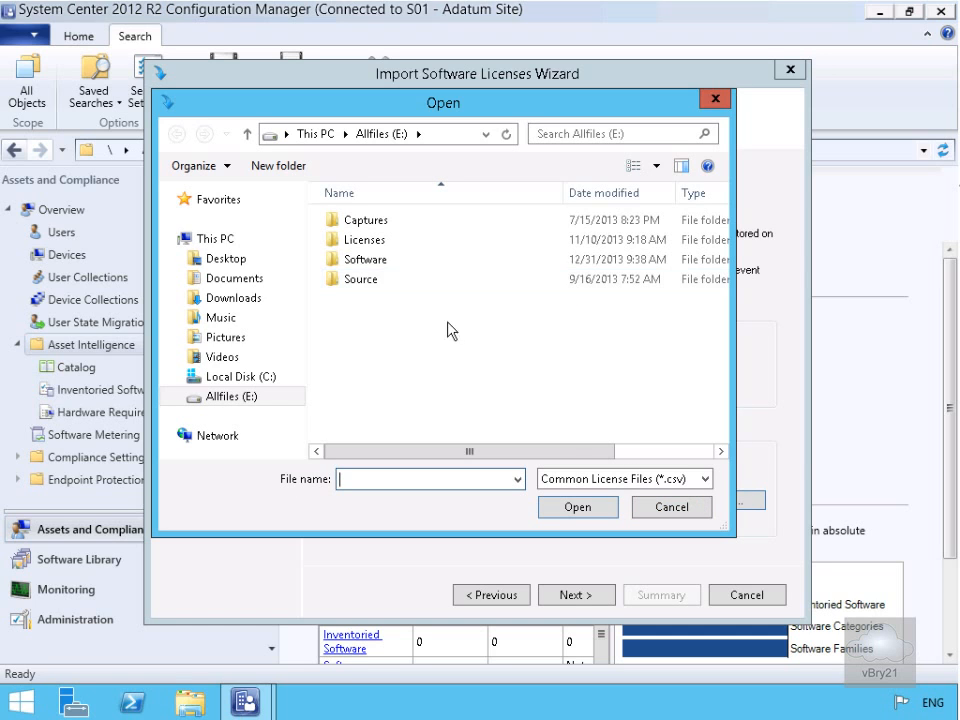
{"action": "double_click", "coordinate": [362, 240]}
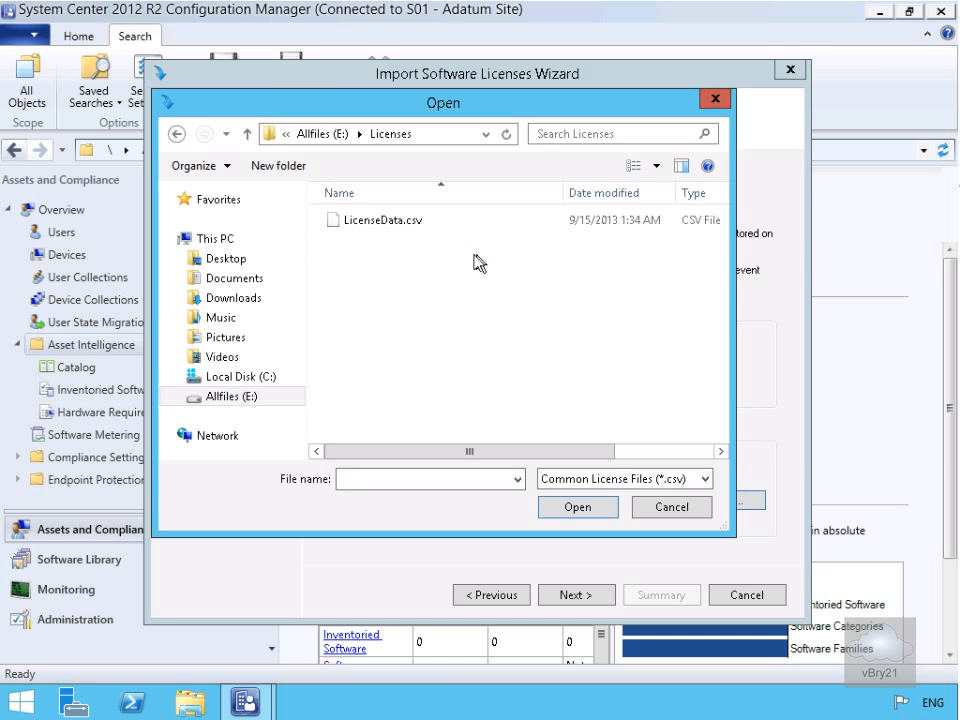
{"action": "left_click", "coordinate": [400, 231]}
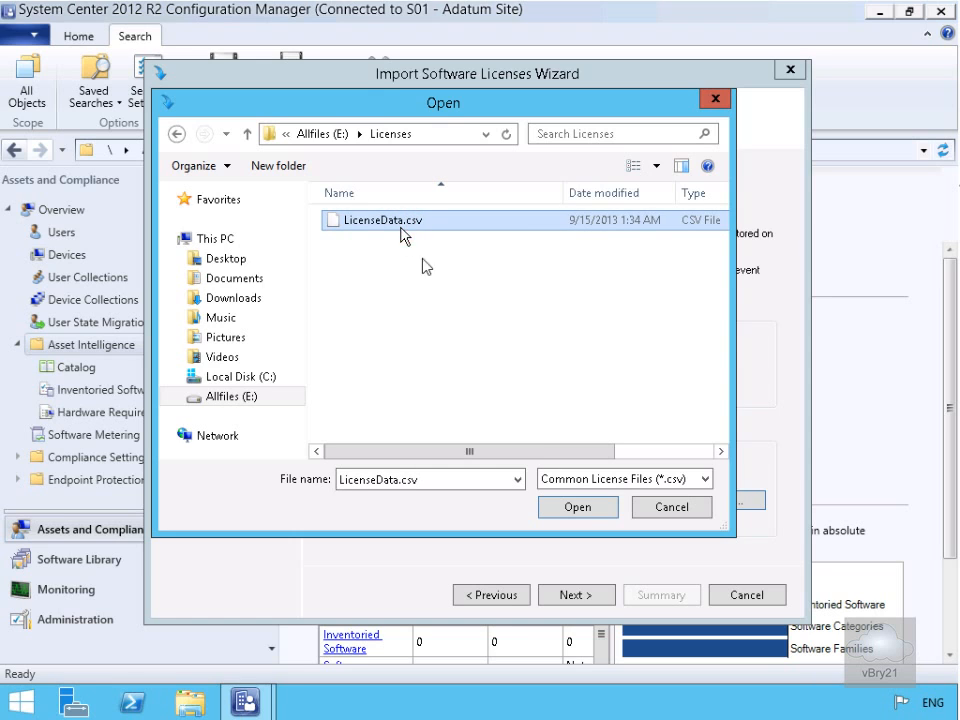
{"action": "left_click", "coordinate": [574, 506]}
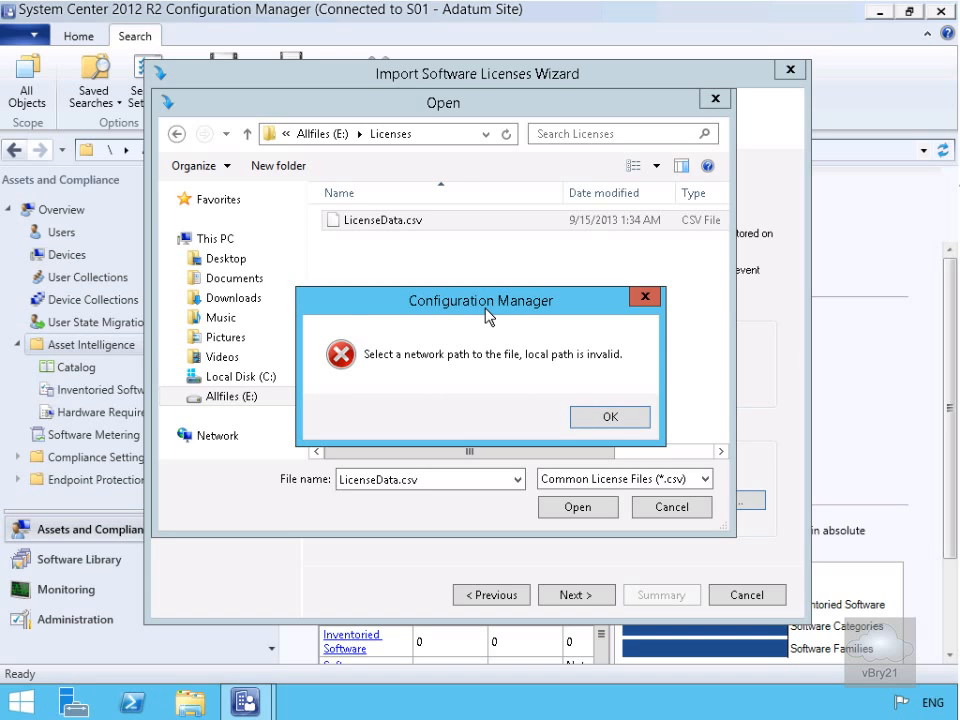
{"action": "left_click", "coordinate": [607, 417]}
{"action": "left_click", "coordinate": [609, 419]}
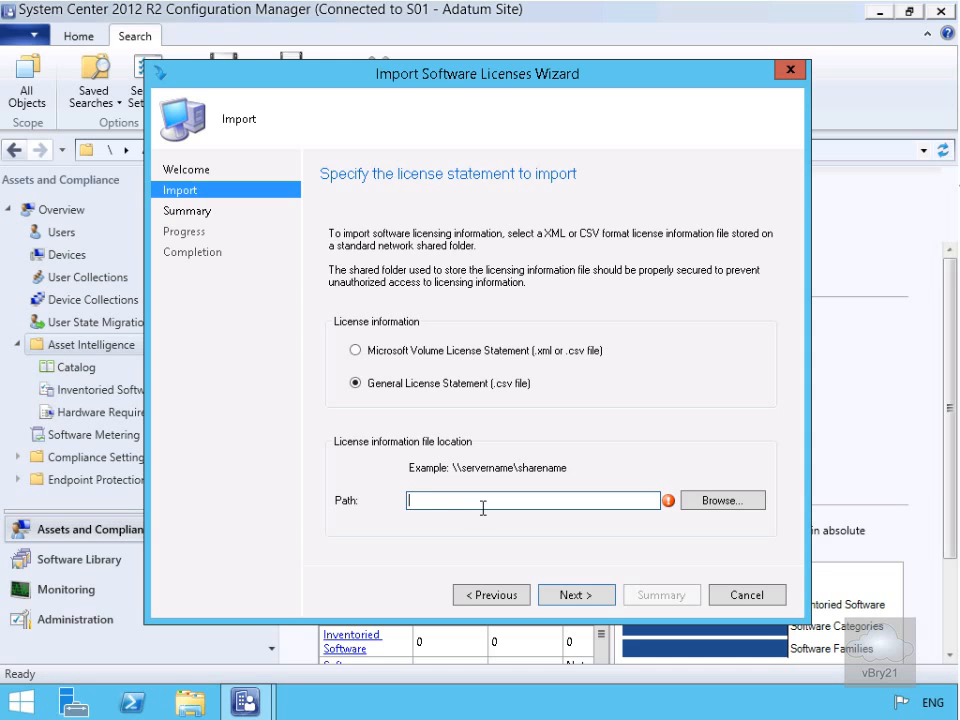
Set the license file path to \\lon-cfg\e$\Licenses\Licensedata.csv and complete the license import
{"action": "key", "text": "ctrl+v"}
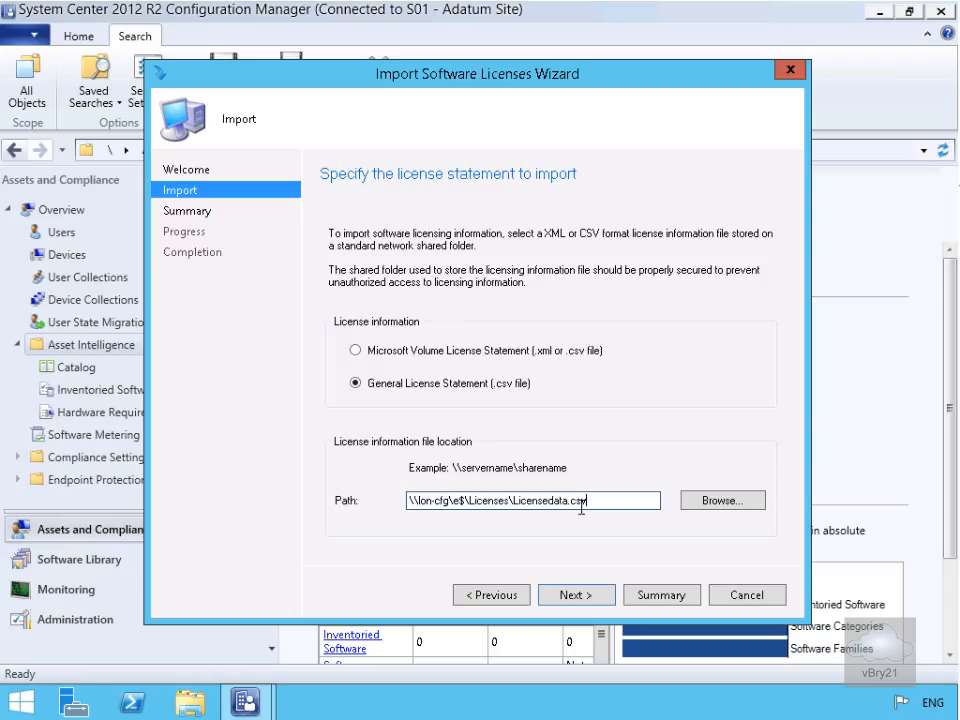
{"action": "left_click", "coordinate": [576, 598]}
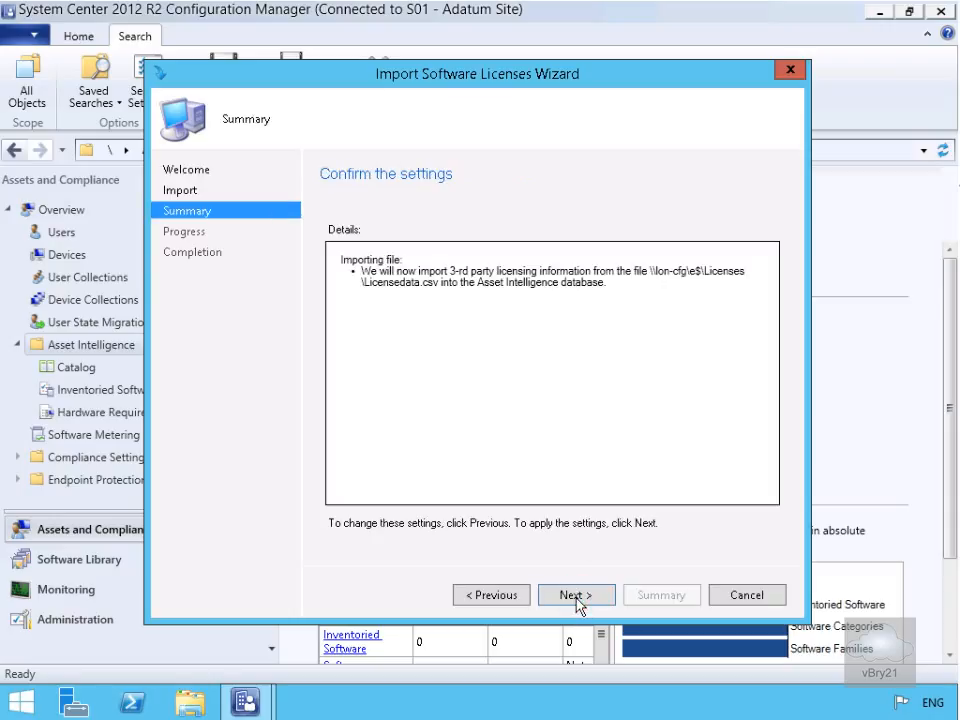
{"action": "left_click", "coordinate": [576, 596]}
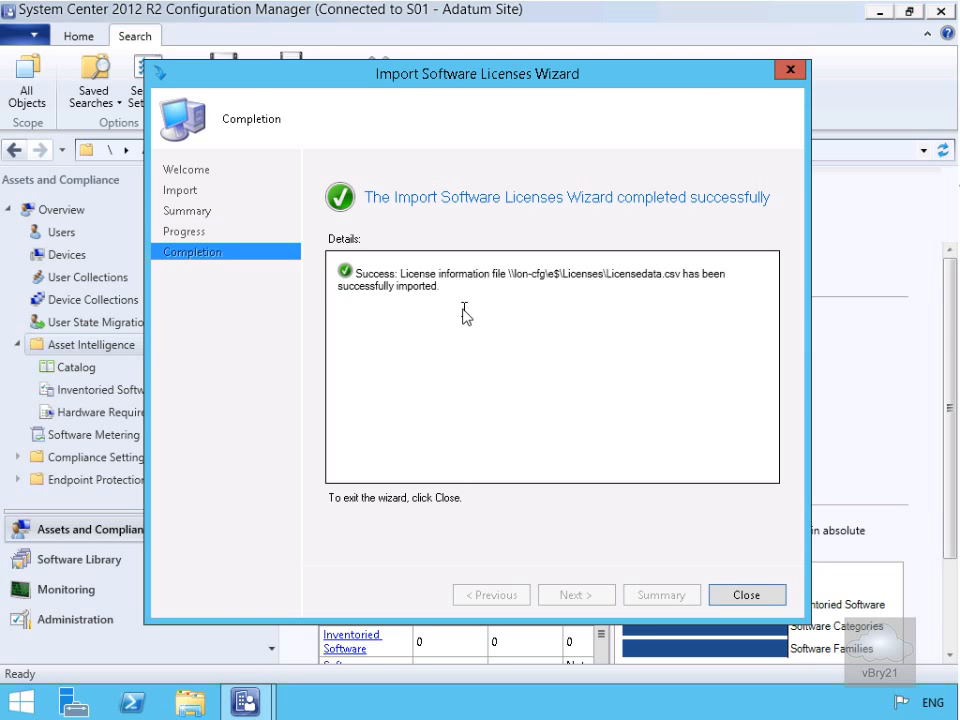
{"action": "left_click", "coordinate": [740, 596]}
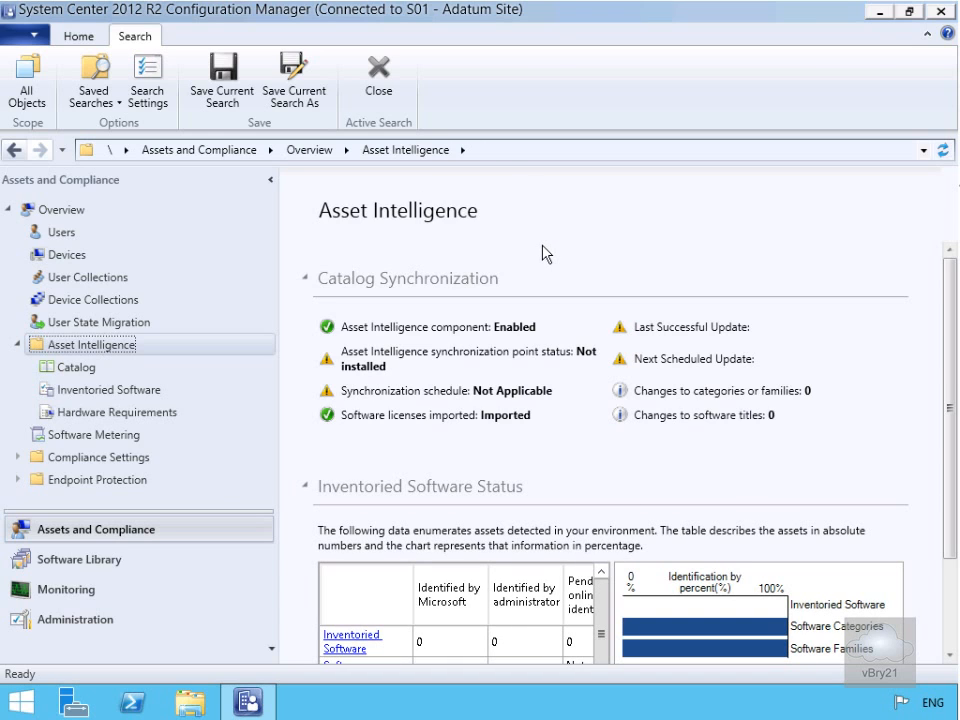
Add the Asset Intelligence synchronization point role to the LON-CFG.Adatum.com site system, keeping its general settings and using no proxy
{"action": "left_click", "coordinate": [111, 621]}
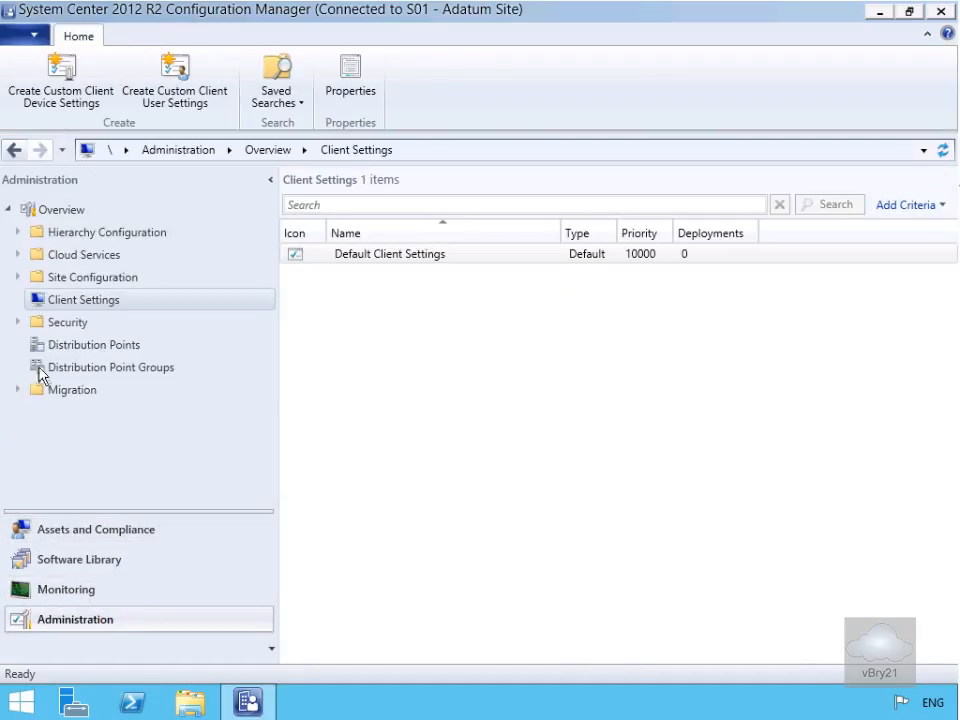
{"action": "left_click", "coordinate": [17, 277]}
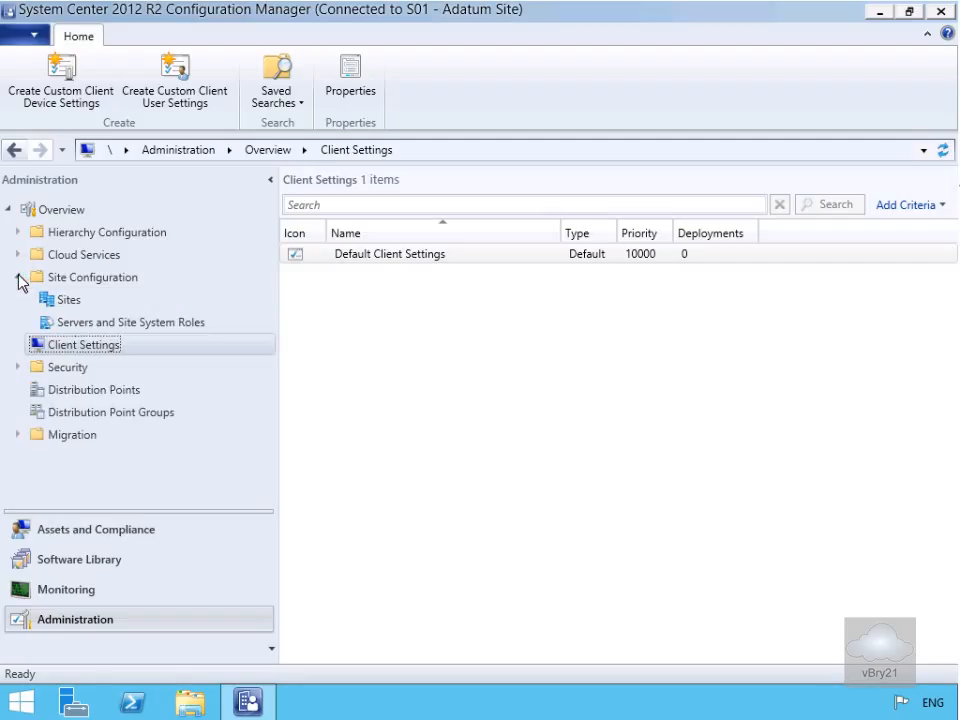
{"action": "left_click", "coordinate": [106, 328]}
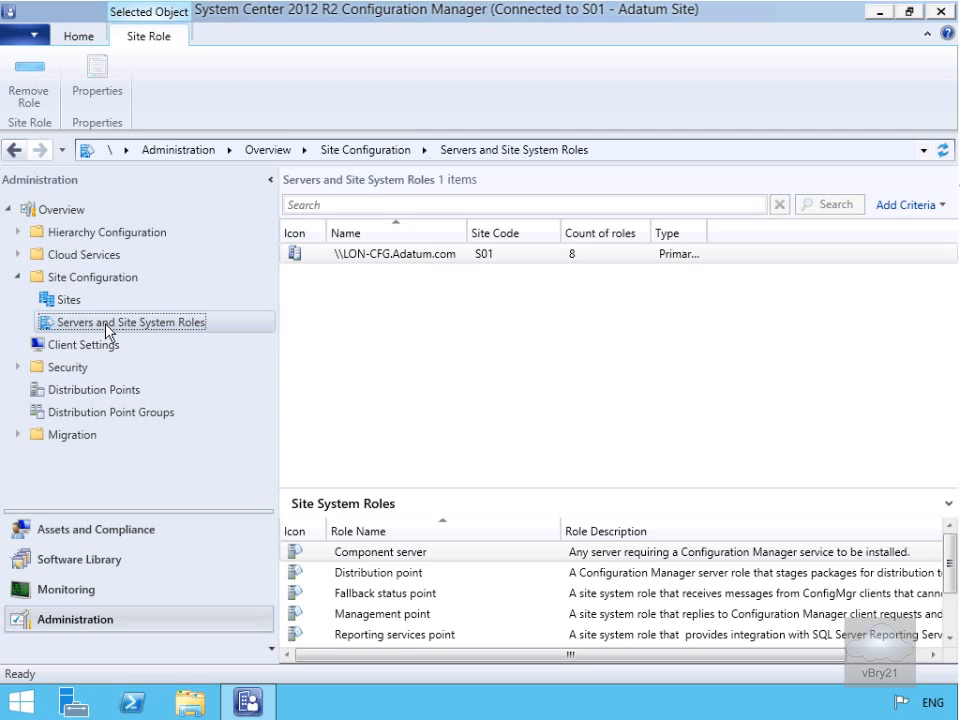
{"action": "right_click", "coordinate": [365, 259]}
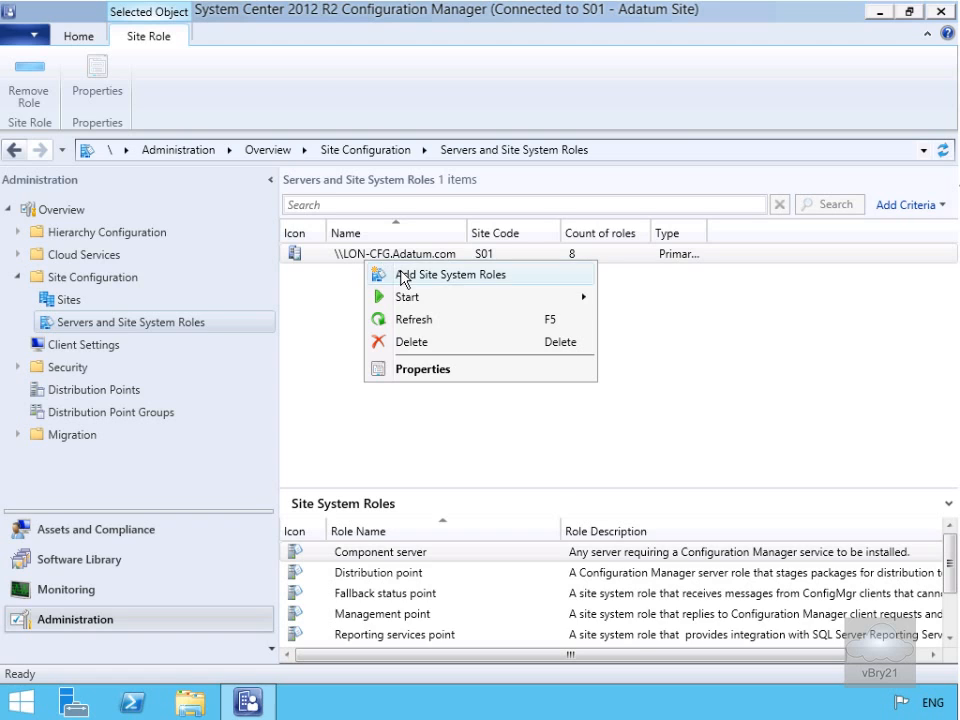
{"action": "left_click", "coordinate": [401, 276]}
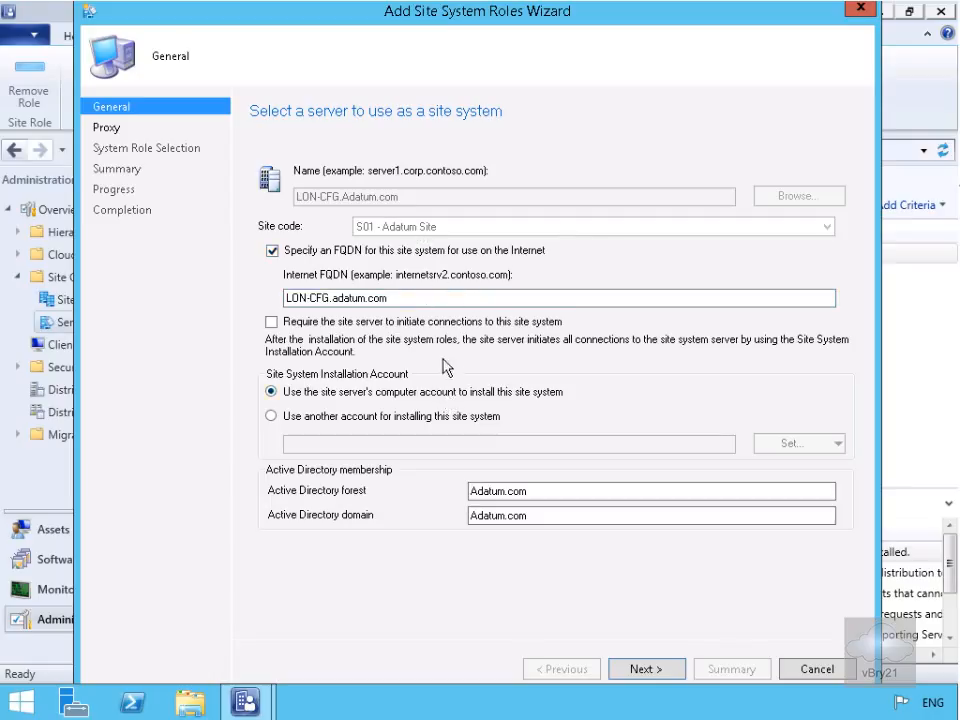
{"action": "left_click", "coordinate": [659, 669]}
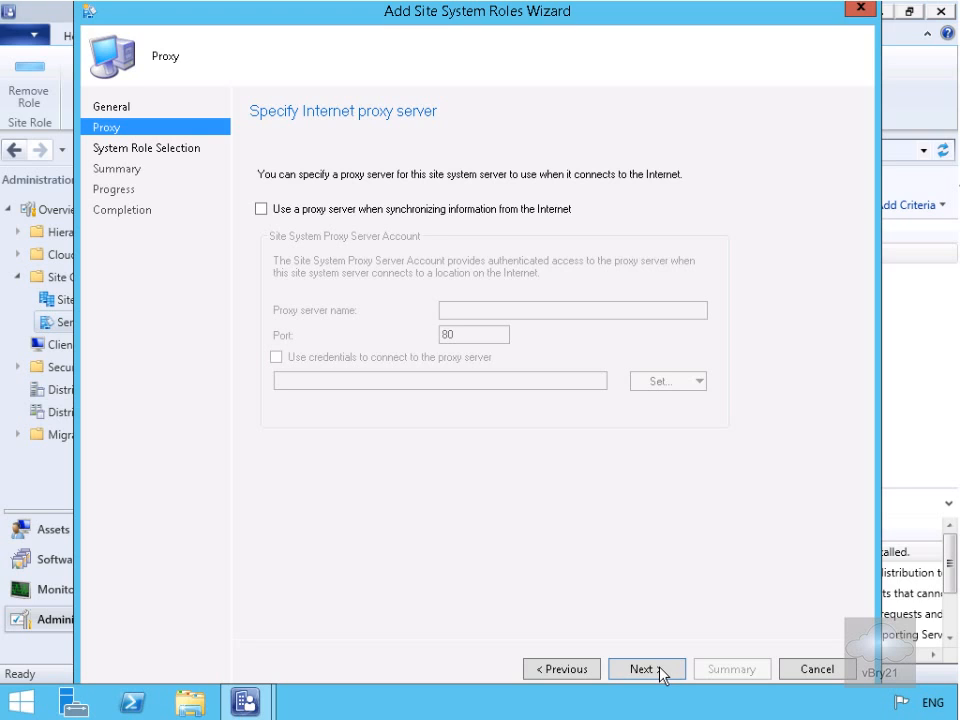
{"action": "left_click", "coordinate": [659, 670]}
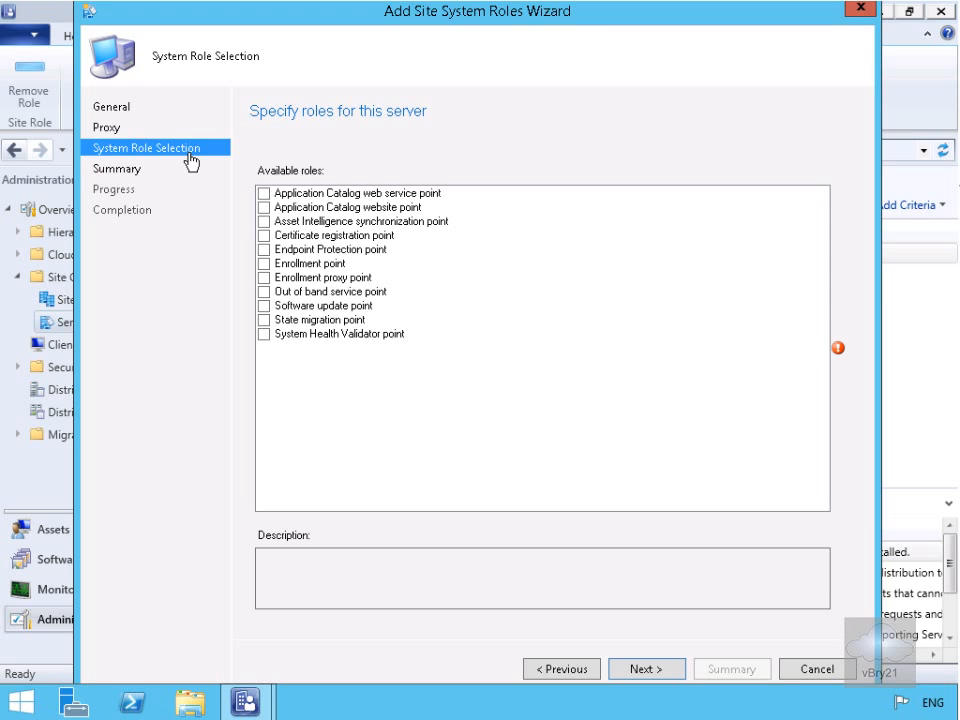
{"action": "left_click", "coordinate": [264, 221]}
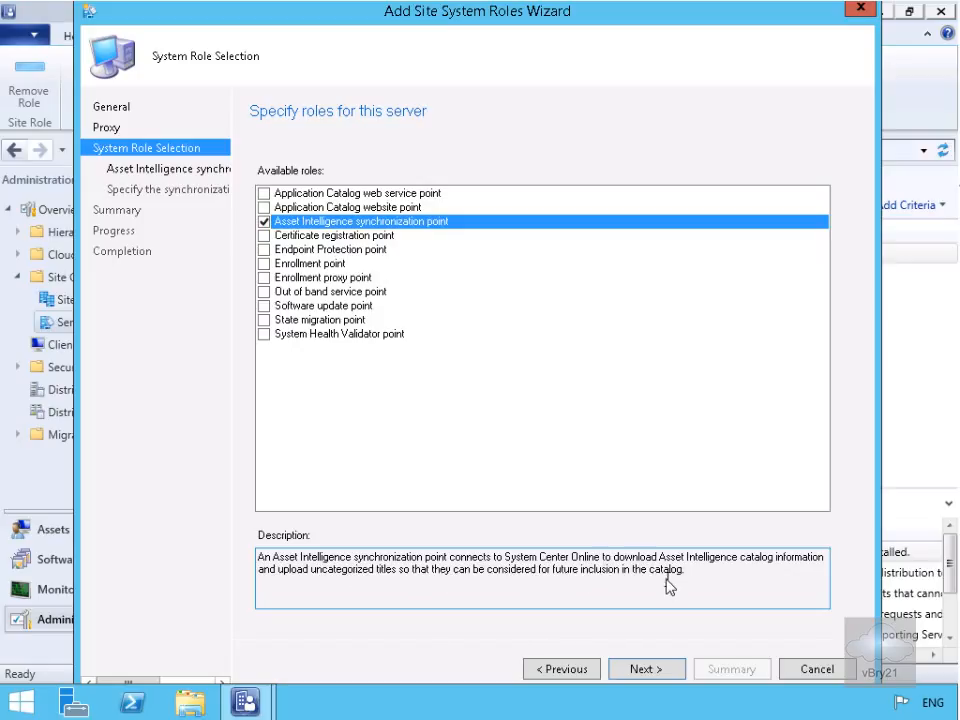
Leave the certificate path empty, keep the simple synchronization schedule of every 7 days, and apply the new role
{"action": "left_click", "coordinate": [665, 670]}
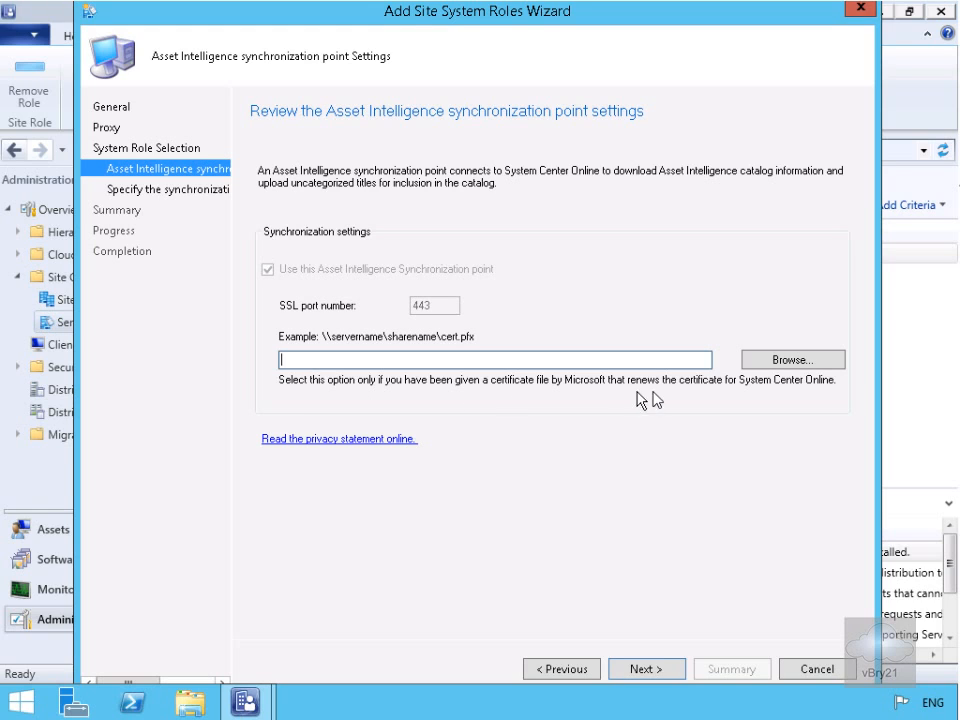
{"action": "left_click", "coordinate": [678, 670]}
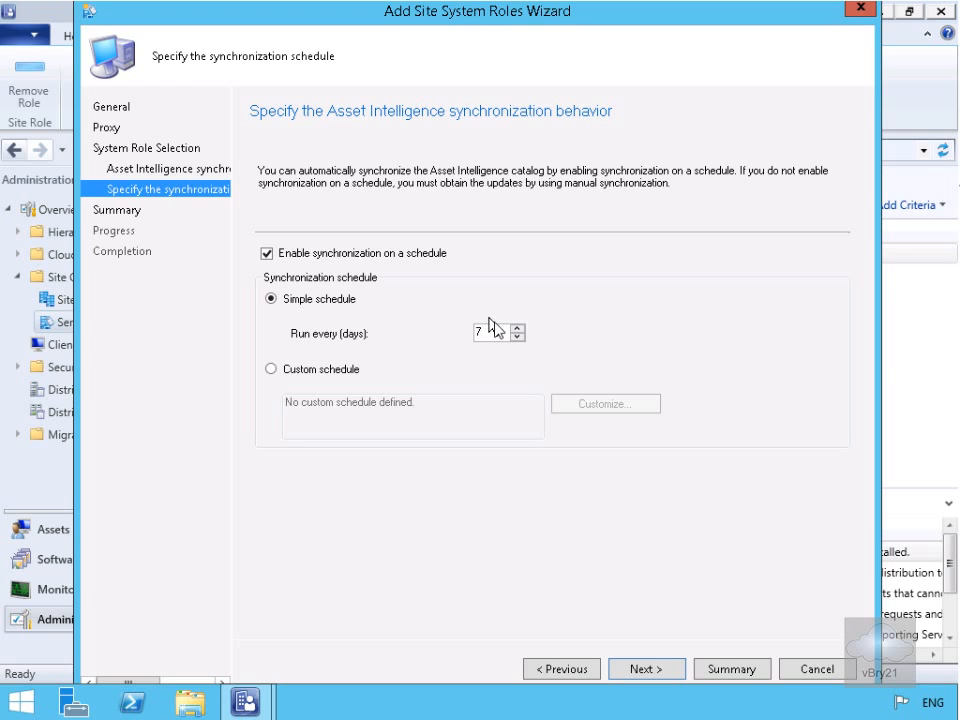
{"action": "left_click", "coordinate": [658, 680]}
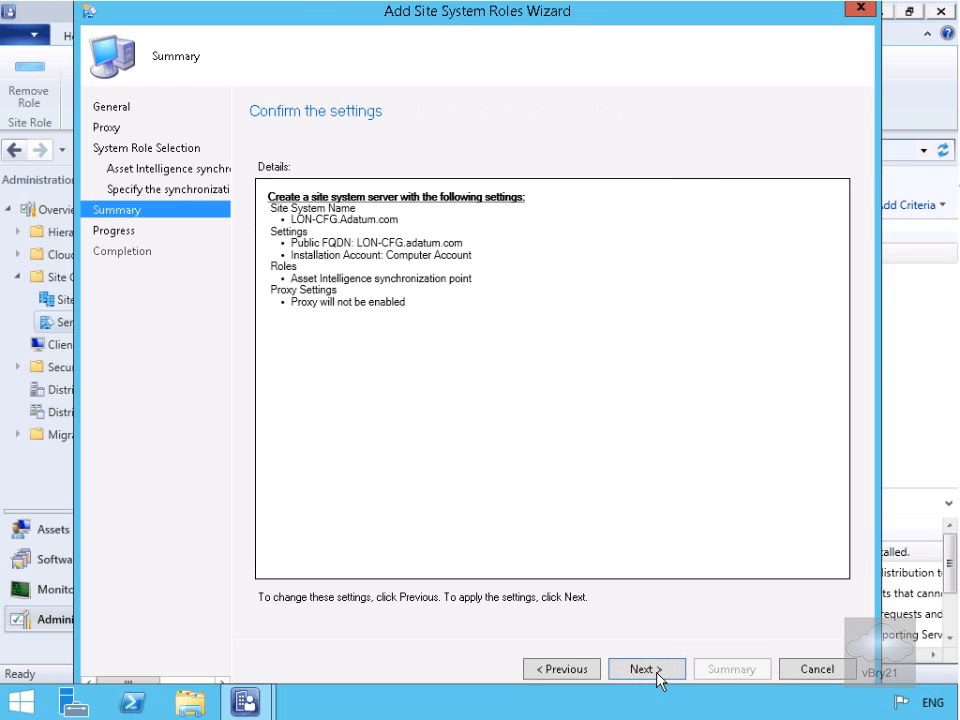
{"action": "left_click", "coordinate": [658, 680]}
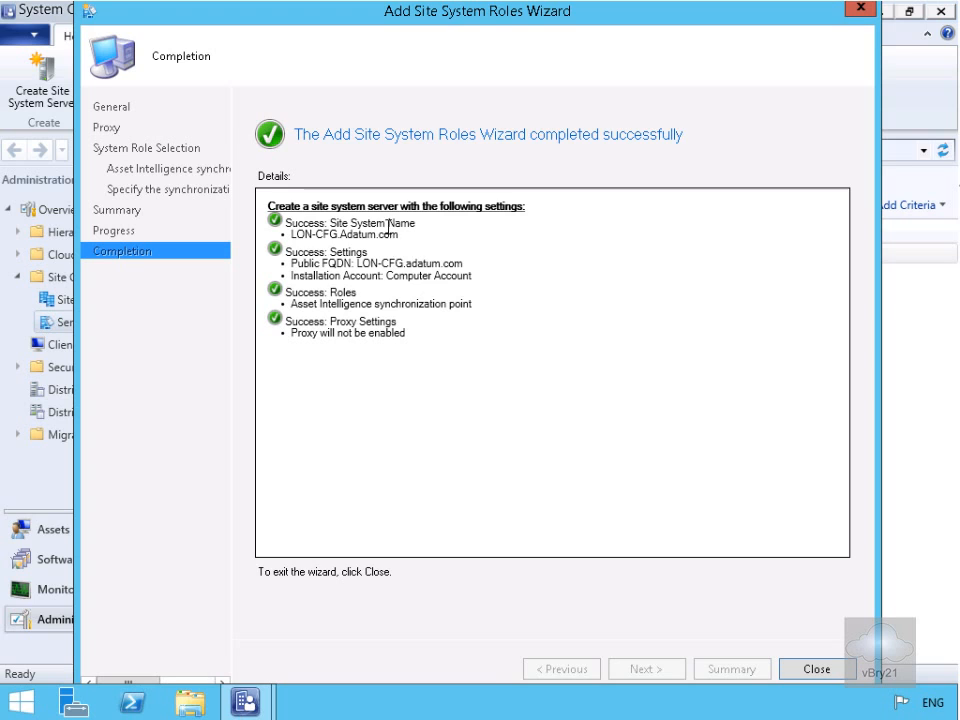
Close the completed role wizard and review the catalog synchronization and inventoried software status on the Asset Intelligence overview in Assets and Compliance
{"action": "left_click", "coordinate": [813, 669]}
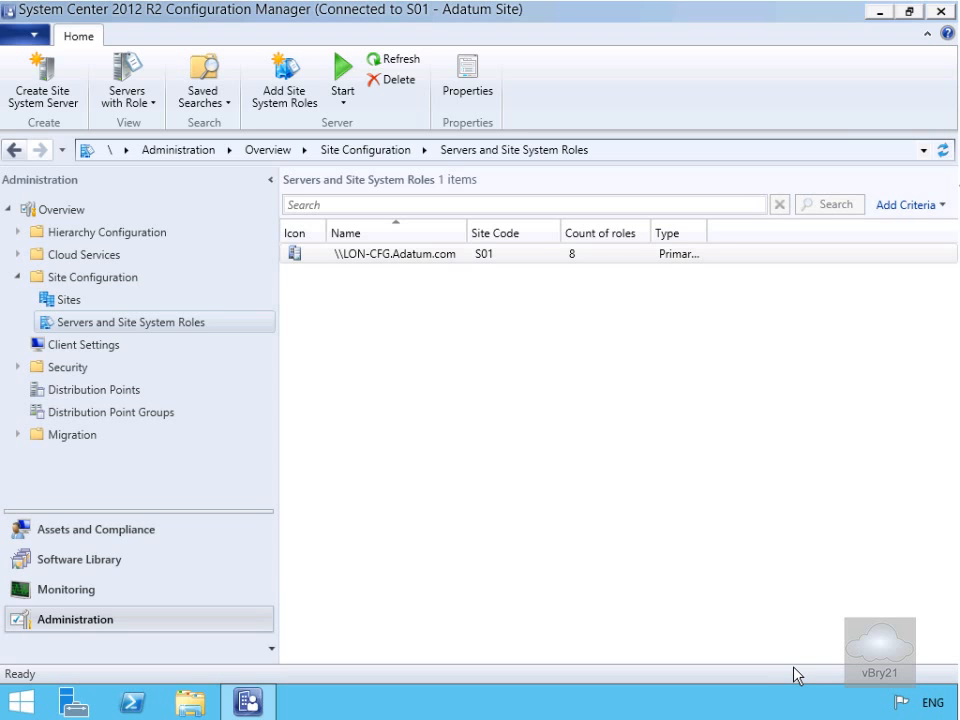
{"action": "left_click", "coordinate": [72, 541]}
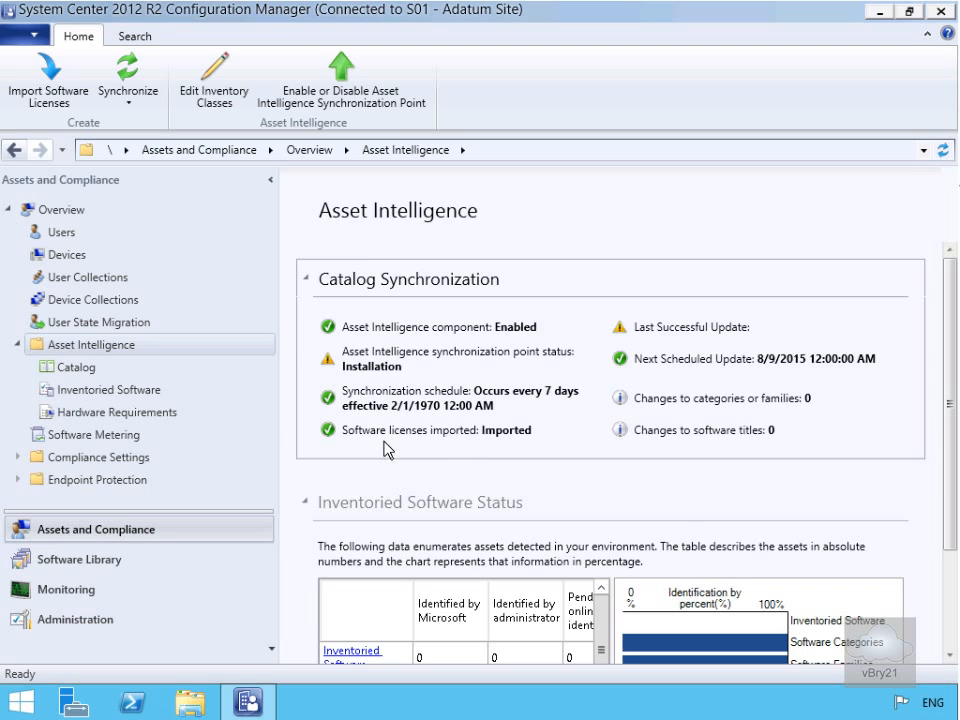
{"action": "left_click", "coordinate": [950, 658]}
{"action": "left_click", "coordinate": [951, 659]}
{"action": "left_click", "coordinate": [951, 659]}
{"action": "left_click", "coordinate": [951, 659]}
{"action": "left_click", "coordinate": [951, 659]}
{"action": "left_click", "coordinate": [951, 659]}
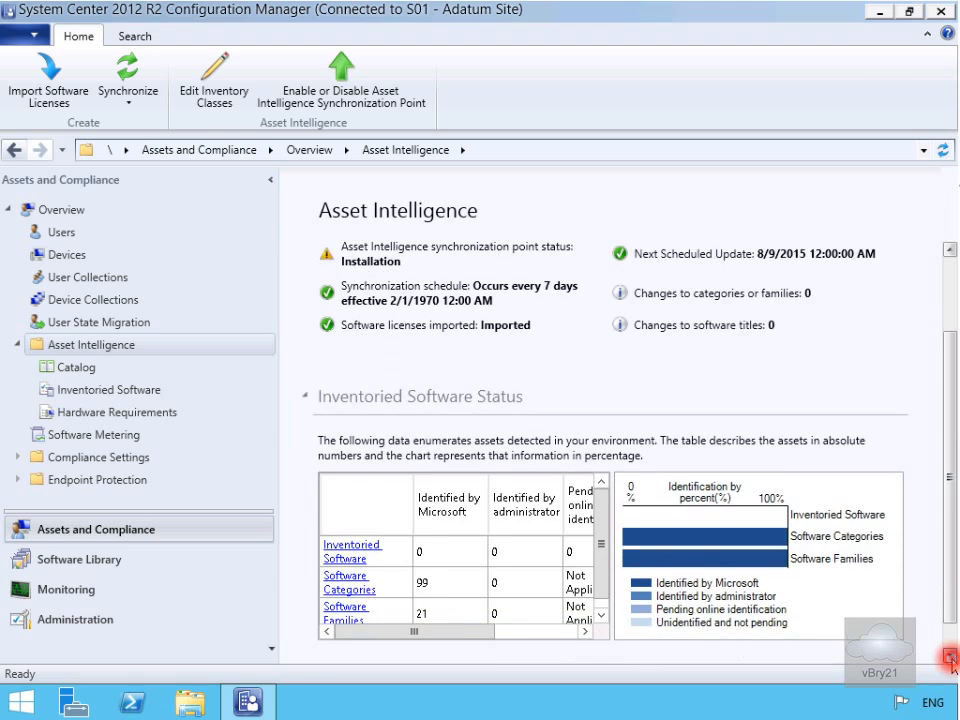
{"action": "left_click", "coordinate": [951, 659]}
{"action": "left_click", "coordinate": [951, 659]}
{"action": "left_click", "coordinate": [951, 659]}
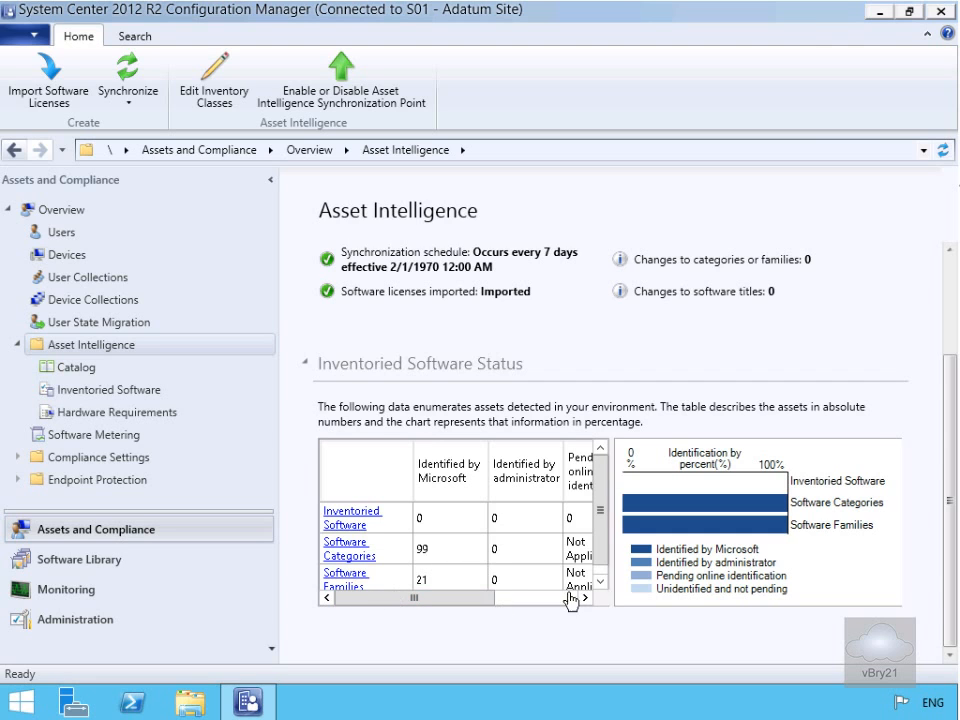
{"action": "left_click", "coordinate": [602, 584]}
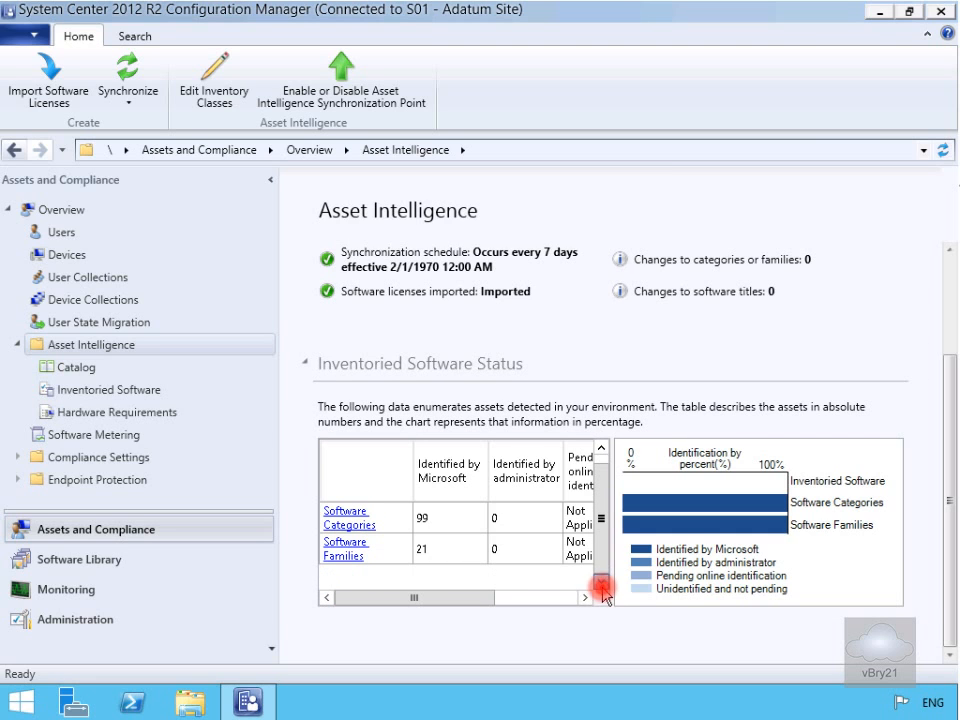
Examine the Inventoried Software and Software Categories lists linked from the Asset Intelligence status table, returning to the overview after each
{"action": "left_click", "coordinate": [345, 521]}
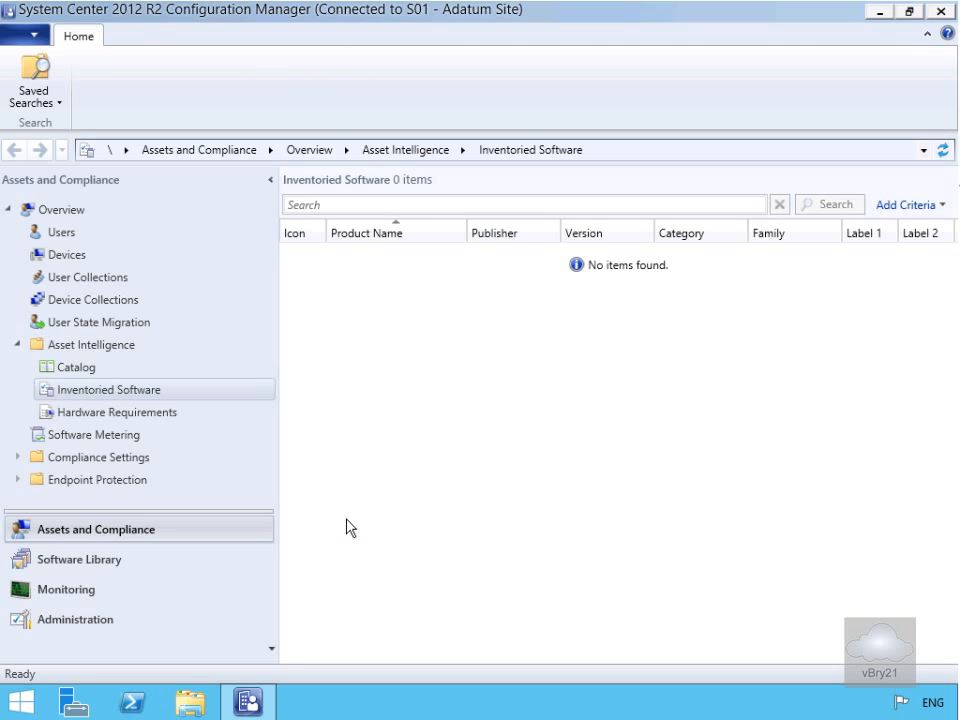
{"action": "left_click", "coordinate": [82, 346]}
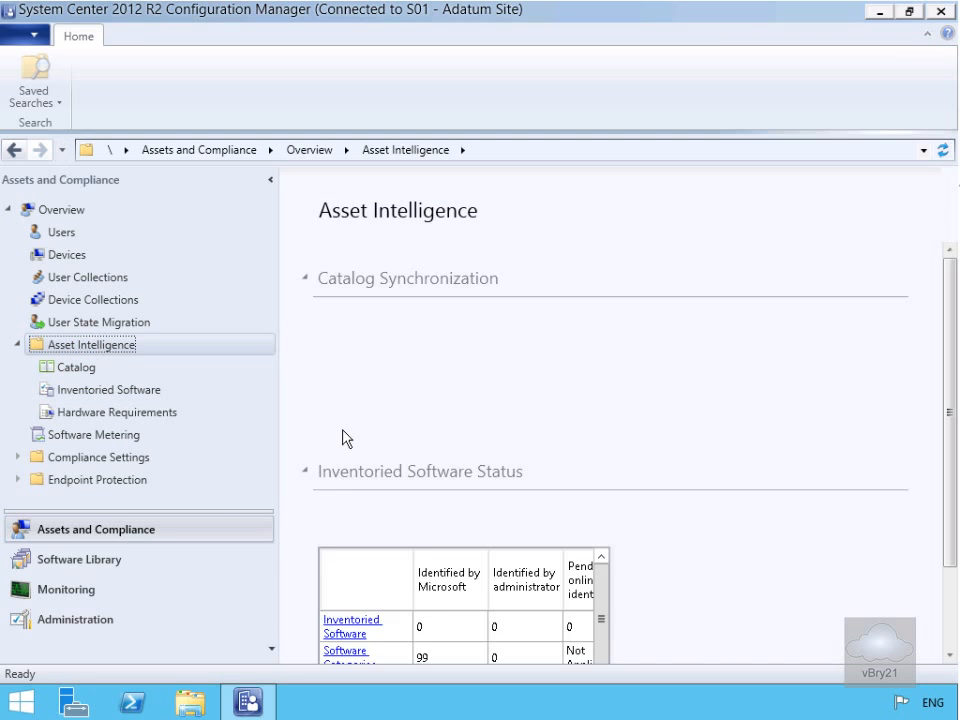
{"action": "scroll", "coordinate": [456, 636], "scroll_direction": "down", "scroll_amount": 1}
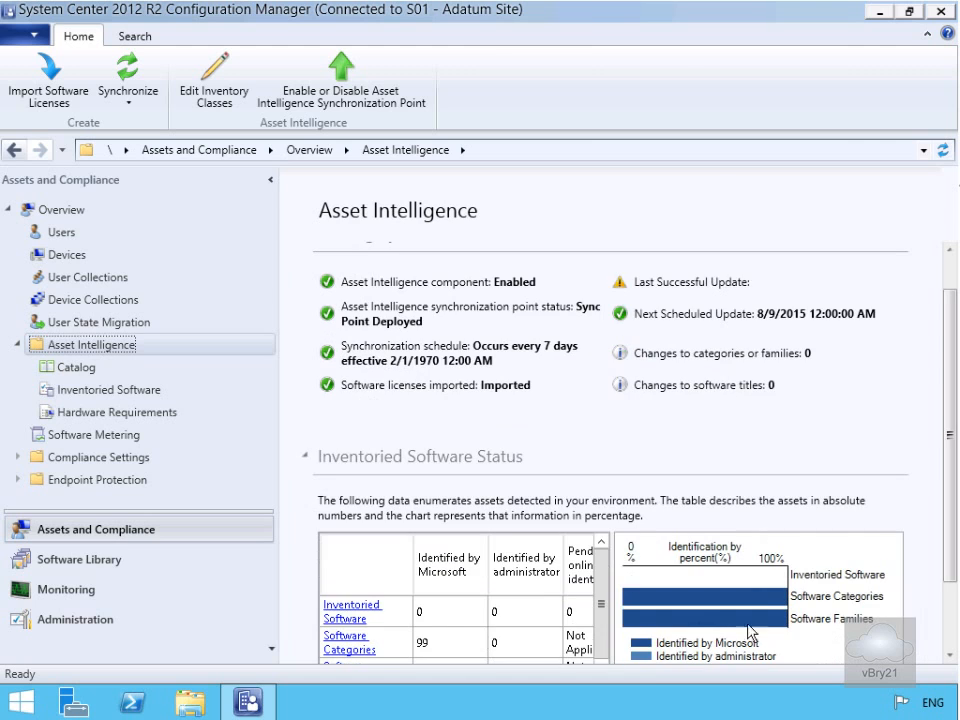
{"action": "left_click", "coordinate": [339, 650]}
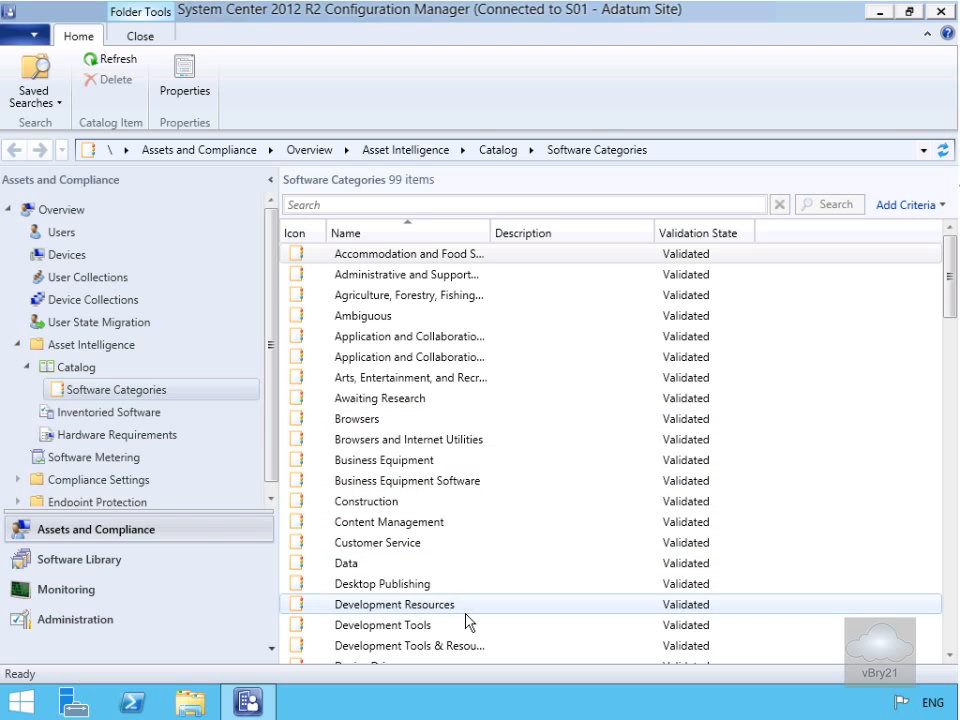
{"action": "left_click", "coordinate": [76, 345]}
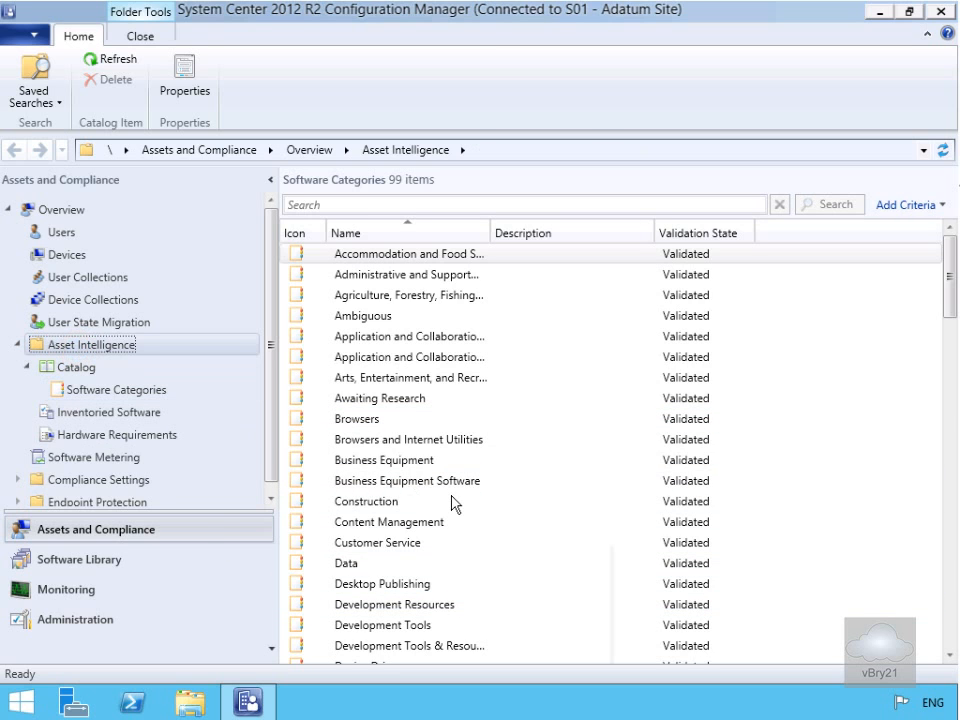
{"action": "scroll", "coordinate": [484, 613], "scroll_direction": "down", "scroll_amount": 2}
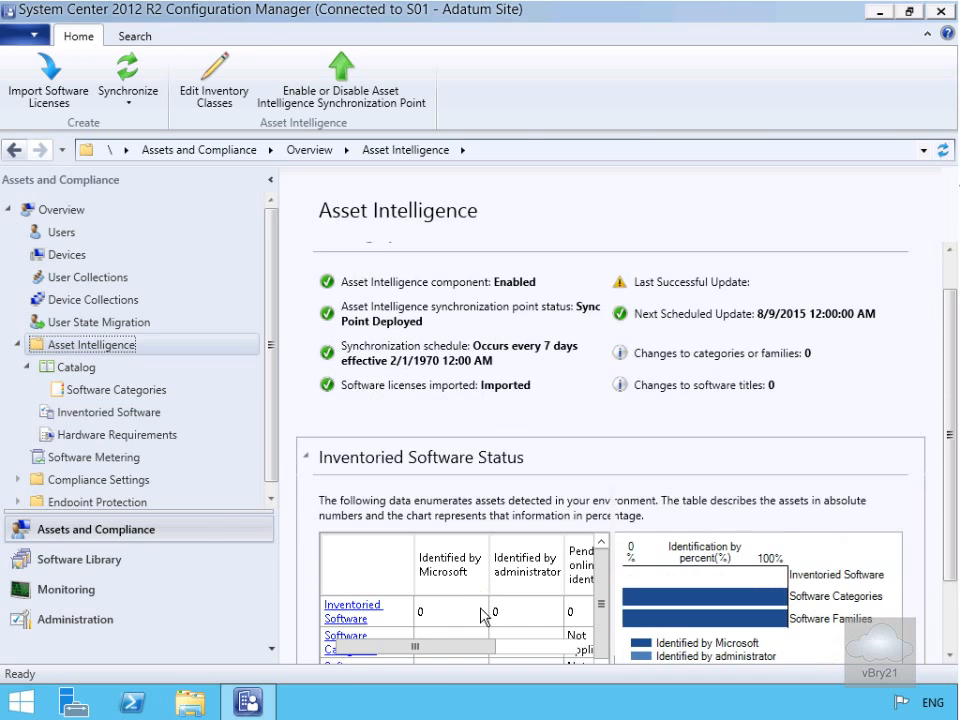
Look through the Software Families, Inventoried Software and Hardware Requirements lists under Asset Intelligence
{"action": "left_click", "coordinate": [352, 630]}
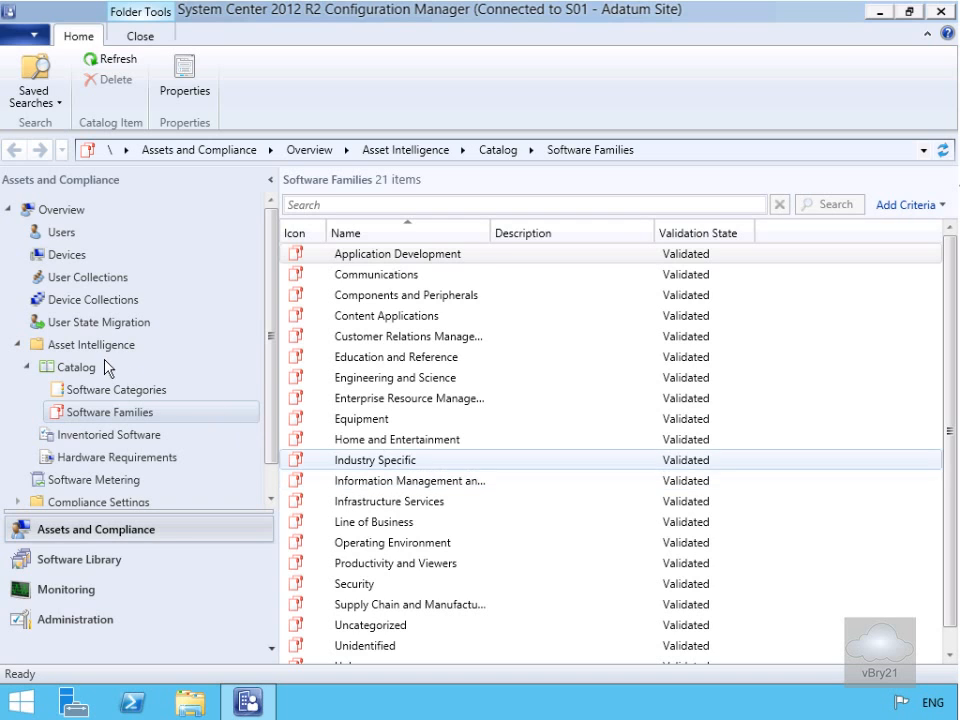
{"action": "left_click", "coordinate": [124, 437]}
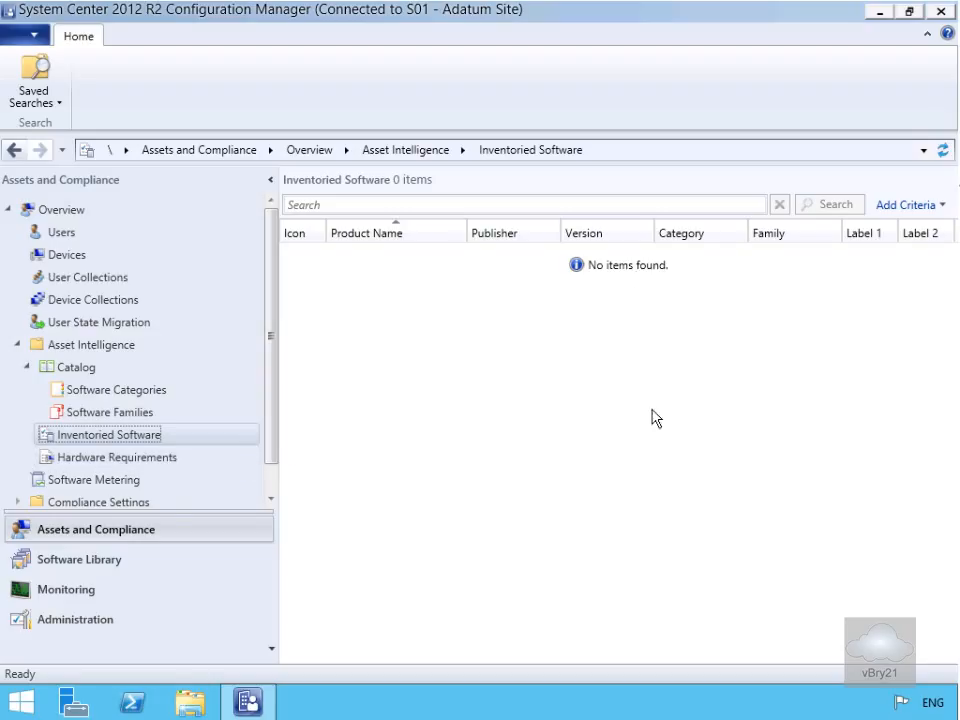
{"action": "left_click", "coordinate": [145, 458]}
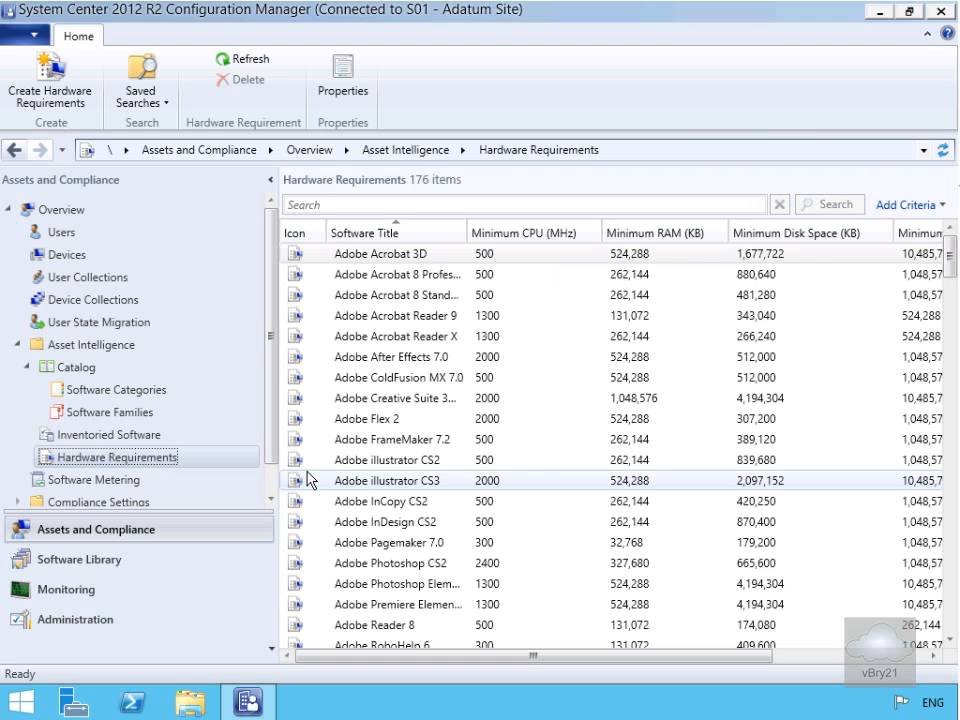